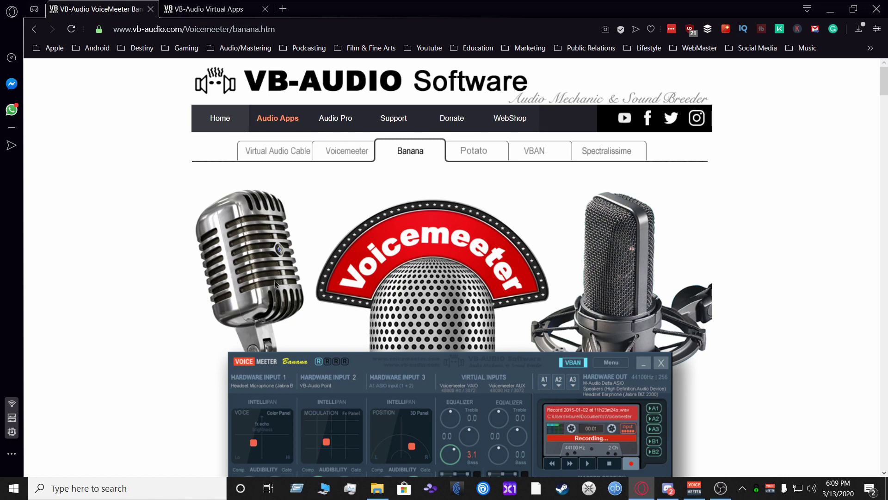
# Examine the Voicemeeter Banana page and the VB-CABLE Virtual Audio Device download page on the VB-Audio site.
pyautogui.scroll(-10, 422, 165)
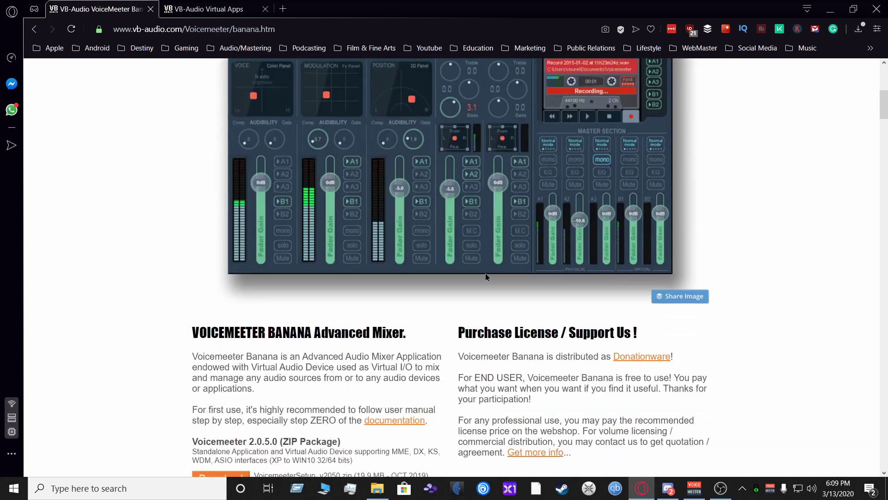
pyautogui.scroll(10, 340, 375)
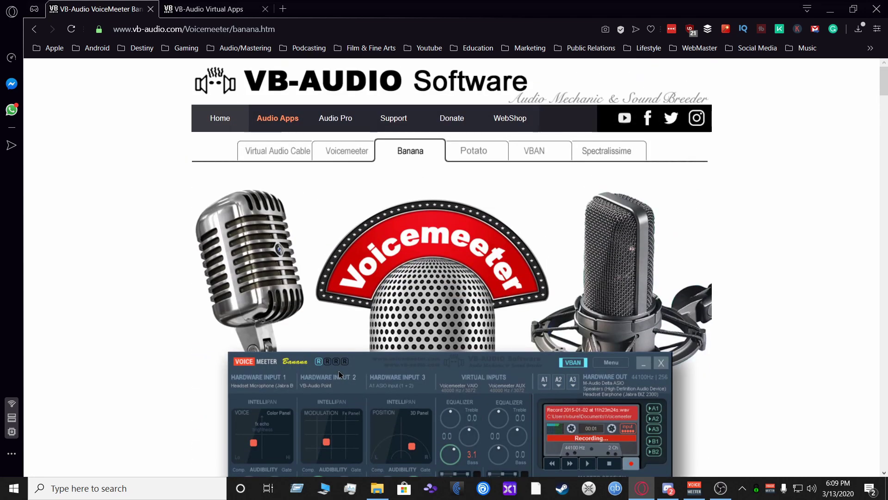
pyautogui.click(205, 7)
pyautogui.scroll(-3, 492, 266)
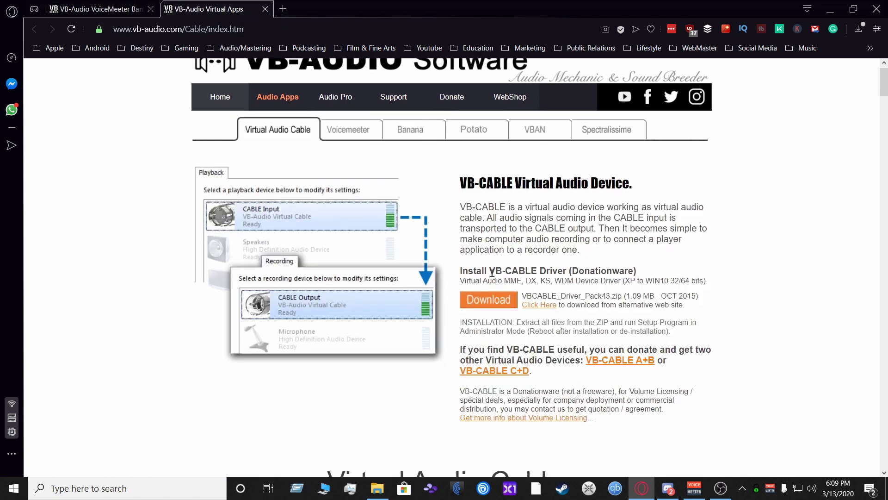
pyautogui.scroll(-6, 493, 274)
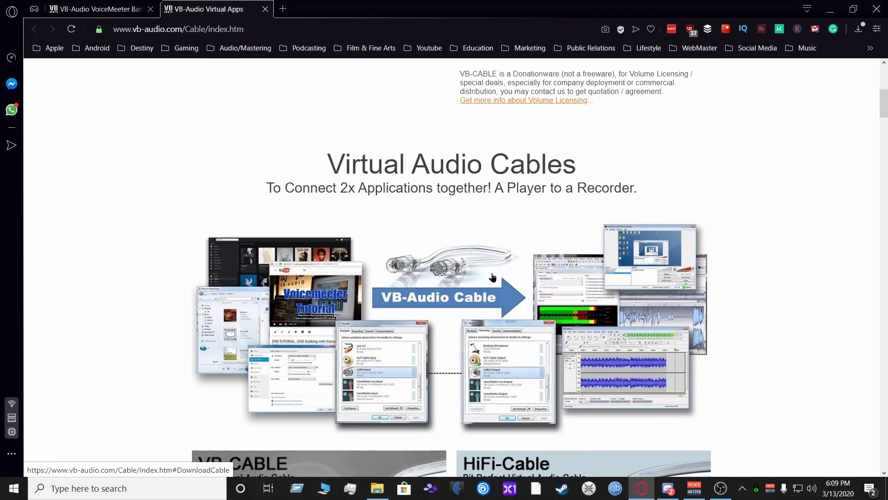
pyautogui.scroll(7, 493, 276)
pyautogui.scroll(-1, 493, 277)
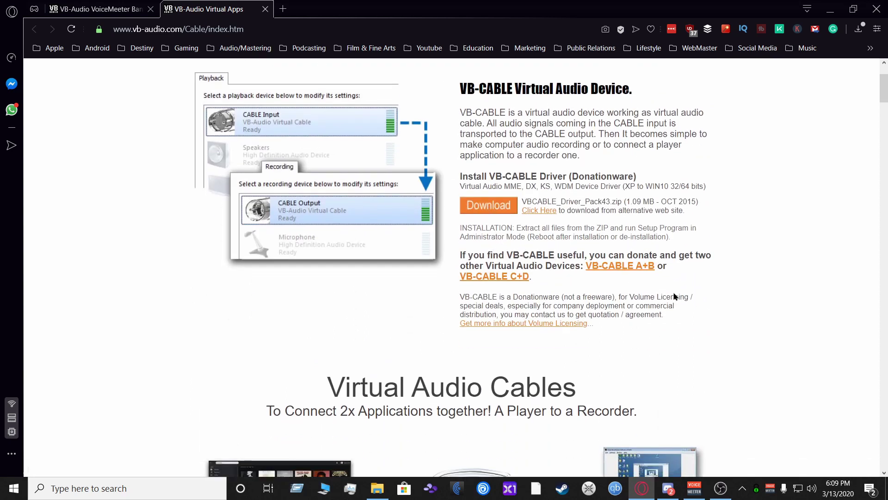
pyautogui.scroll(2, 682, 360)
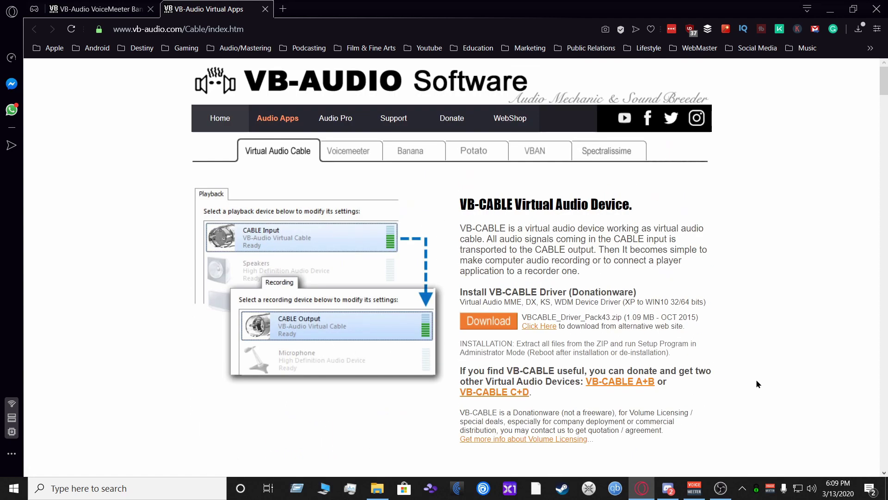
pyautogui.click(99, 8)
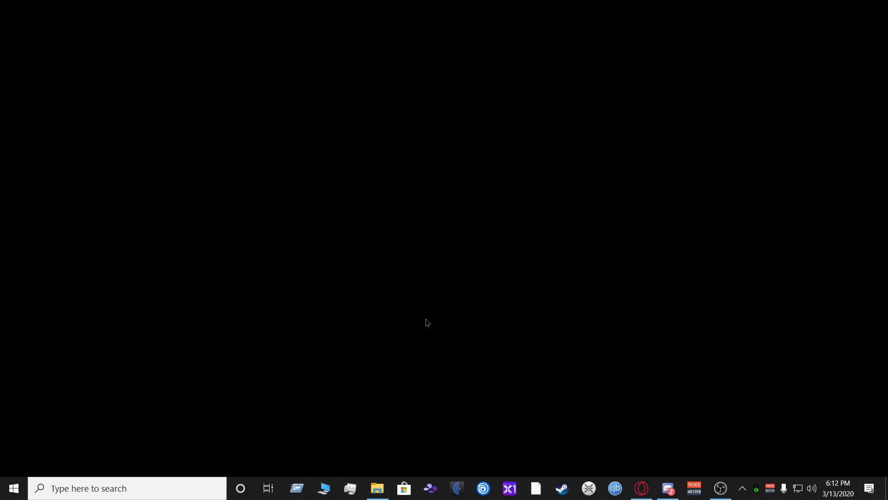
# Find and open Voicemeeter Banana, and review its System Tray (Run at Startup) option.
pyautogui.click(158, 493)
pyautogui.write('voi')
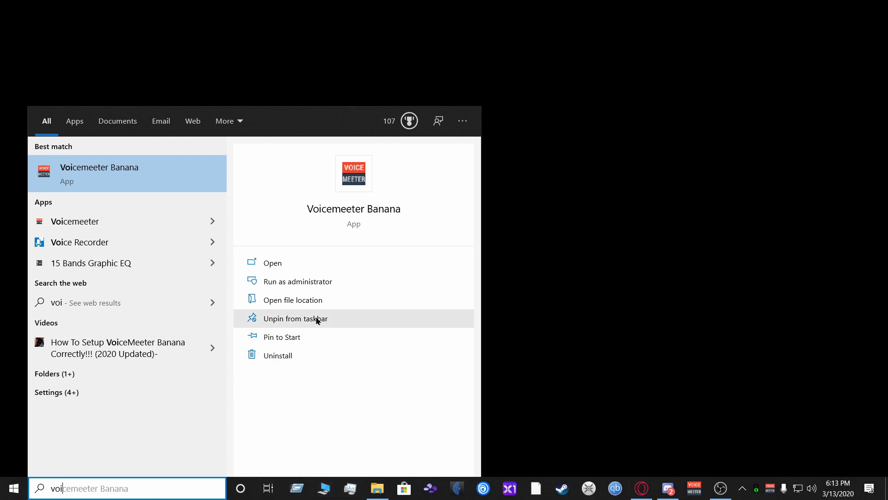
pyautogui.click(284, 266)
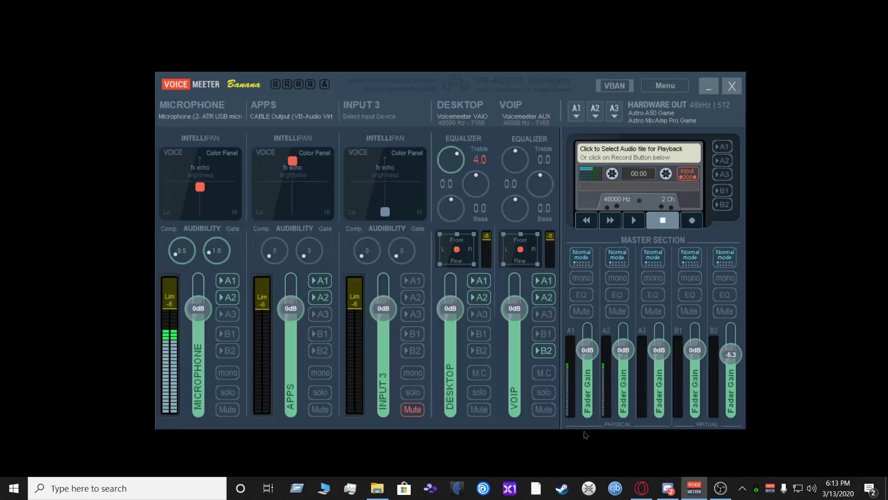
pyautogui.click(660, 86)
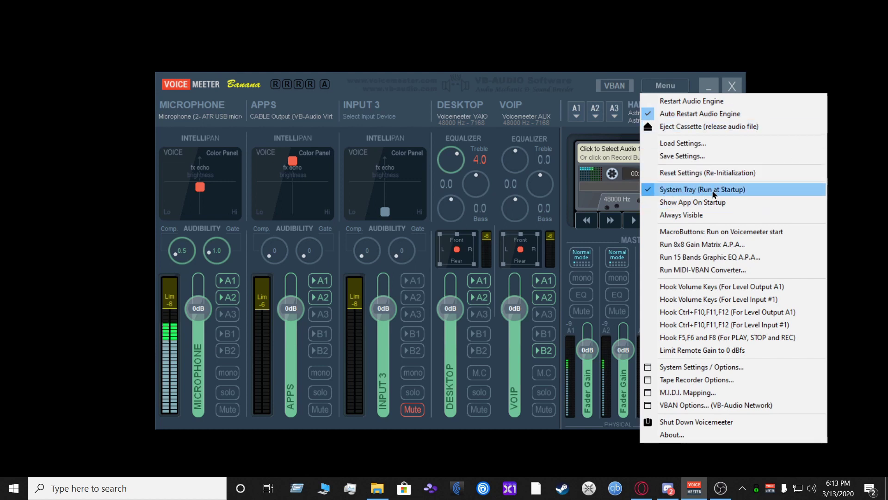
pyautogui.click(823, 55)
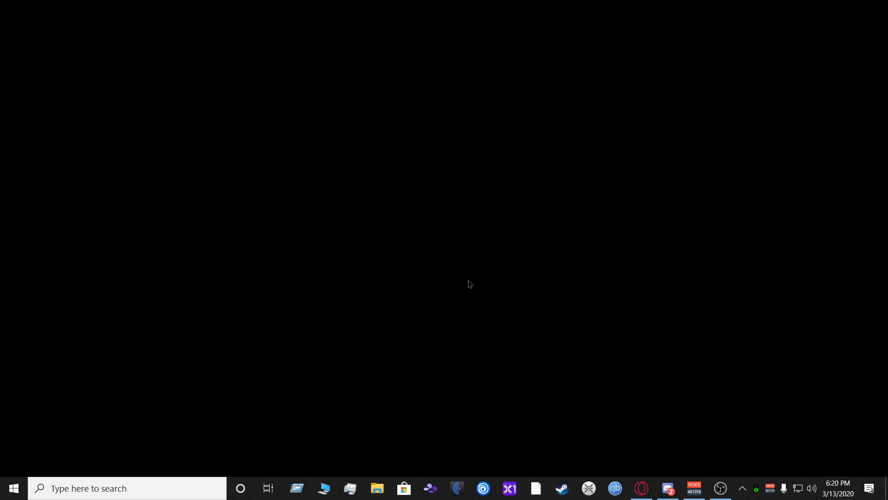
# Examine the default playback and recording devices in the Windows Sound settings.
pyautogui.rightClick(812, 488)
pyautogui.click(799, 425)
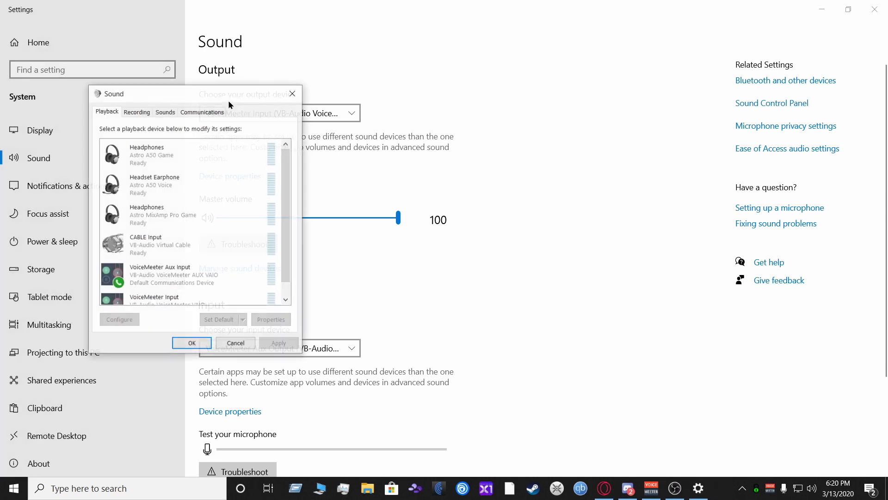
pyautogui.moveTo(218, 93); pyautogui.dragTo(625, 97)
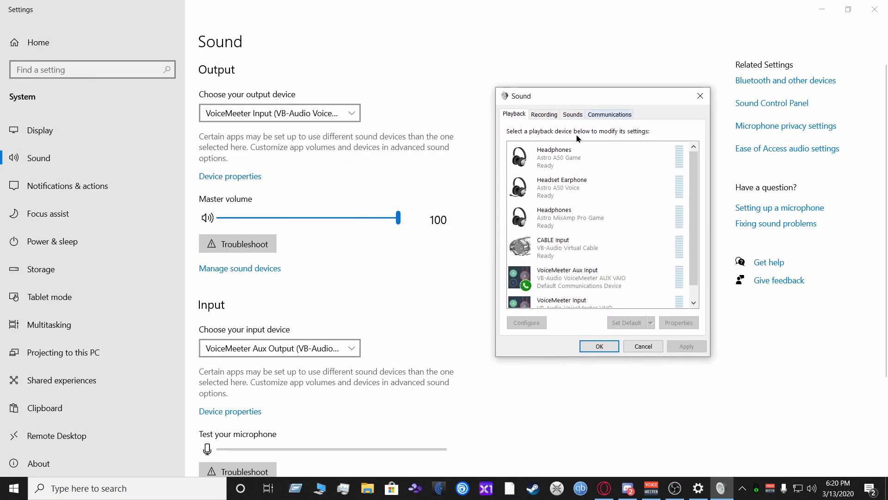
pyautogui.scroll(-1, 688, 281)
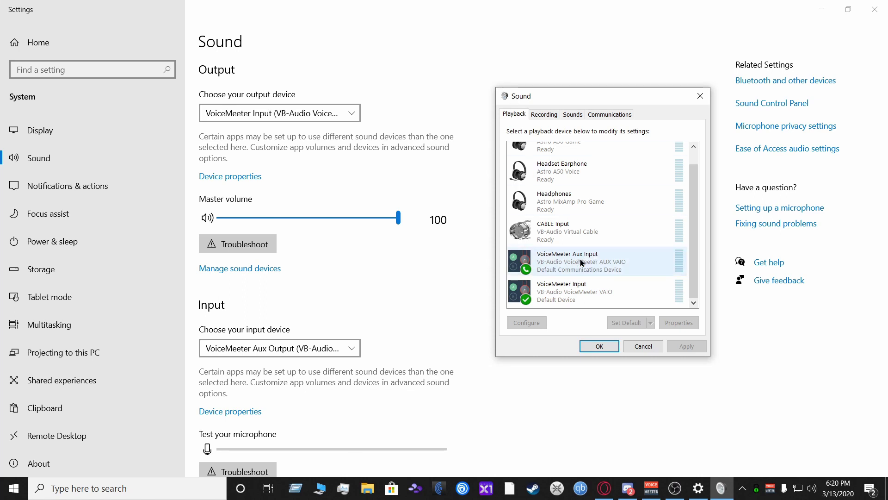
pyautogui.click(544, 115)
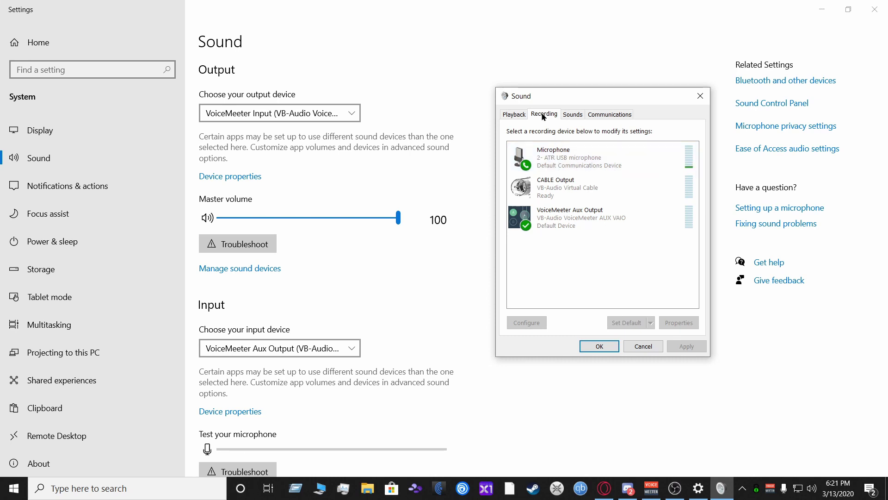
pyautogui.click(599, 346)
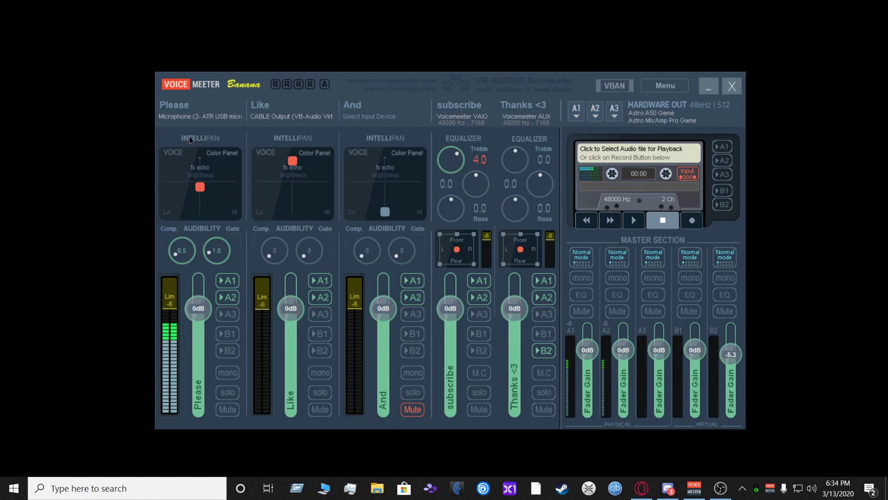
# Rename the first hardware input strip as MIC and the CABLE Output strip as Apps.
pyautogui.doubleClick(182, 107)
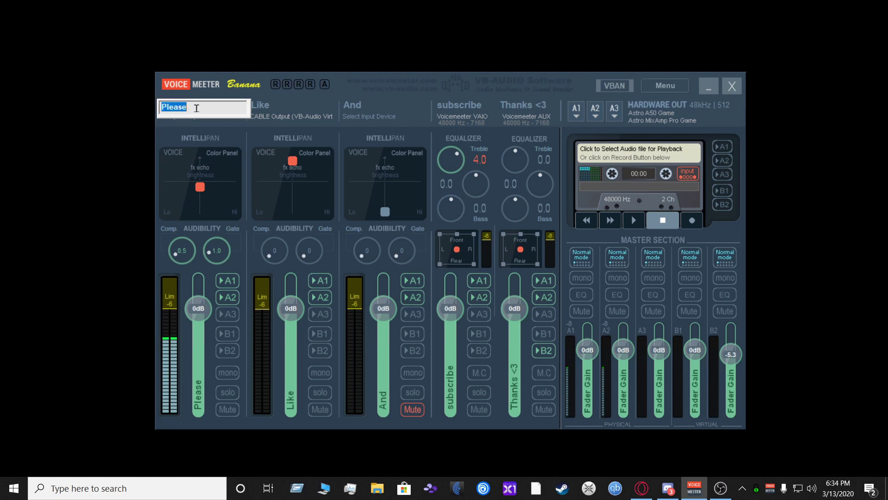
pyautogui.write('MIC')
pyautogui.press('Return')
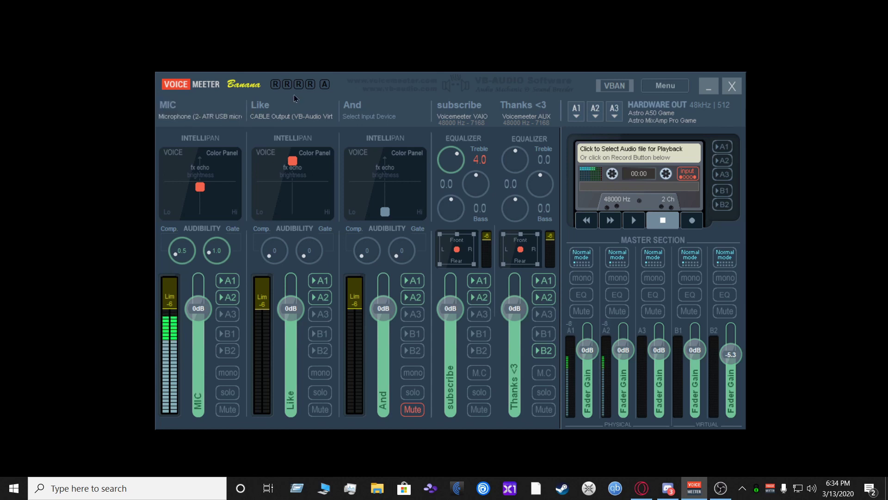
pyautogui.doubleClick(273, 108)
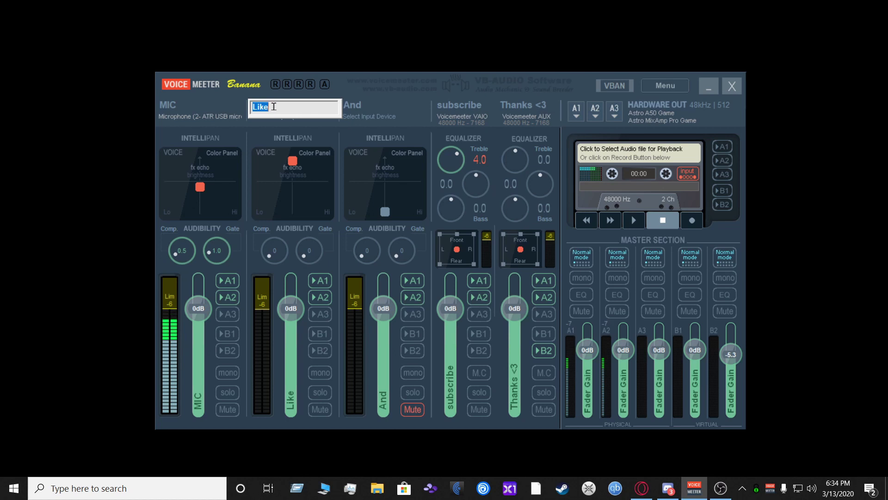
pyautogui.write('Apps')
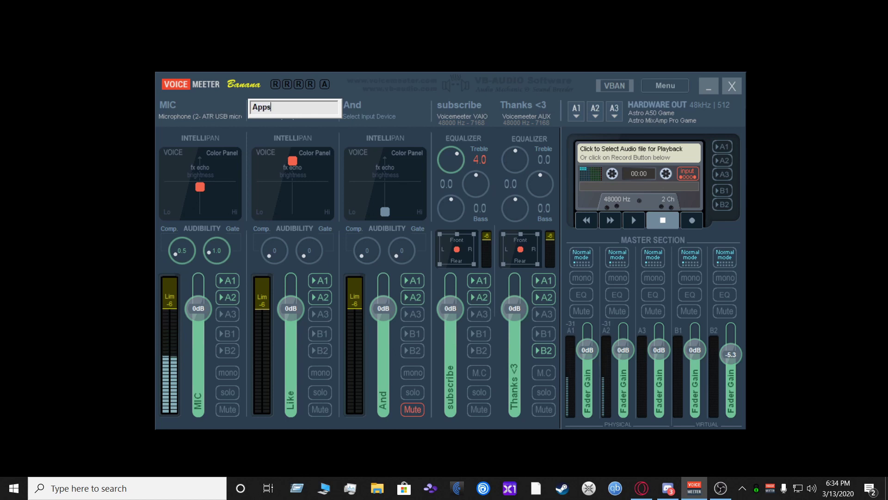
pyautogui.press('Return')
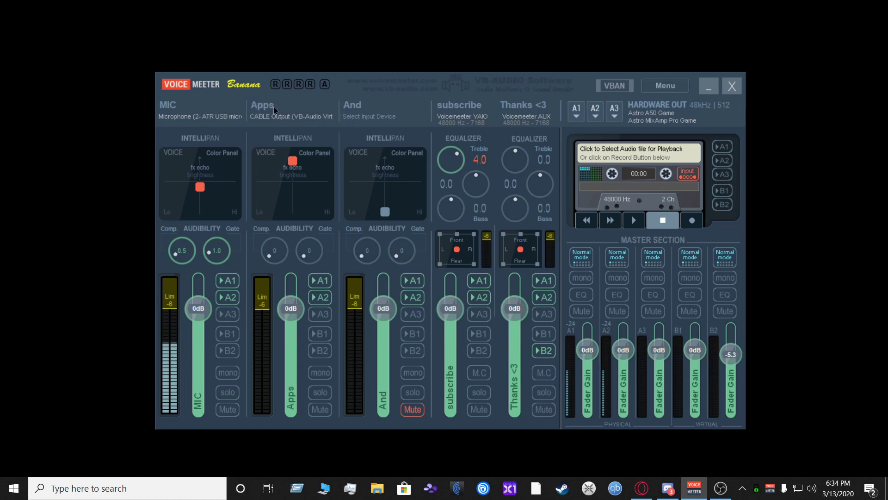
# Rename the third hardware input strip, which has no device assigned, as N/A.
pyautogui.doubleClick(352, 107)
pyautogui.write('N?A')
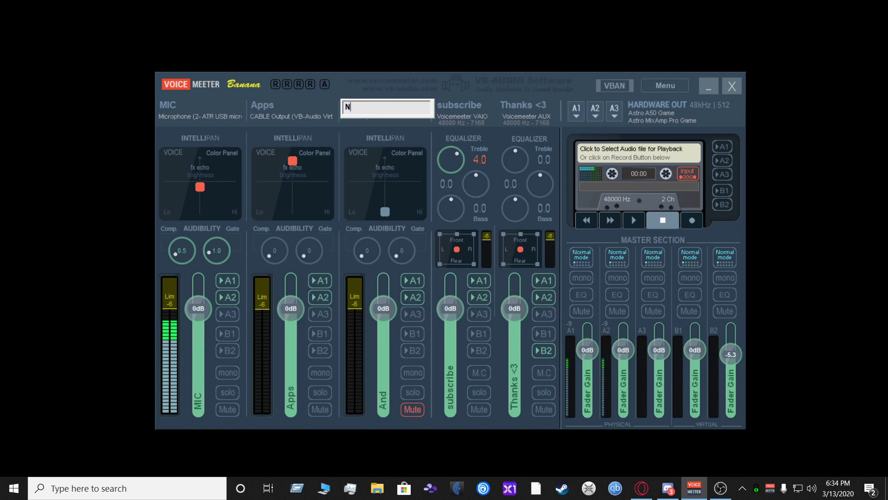
pyautogui.press('BackSpace')
pyautogui.write('/A')
pyautogui.press('Return')
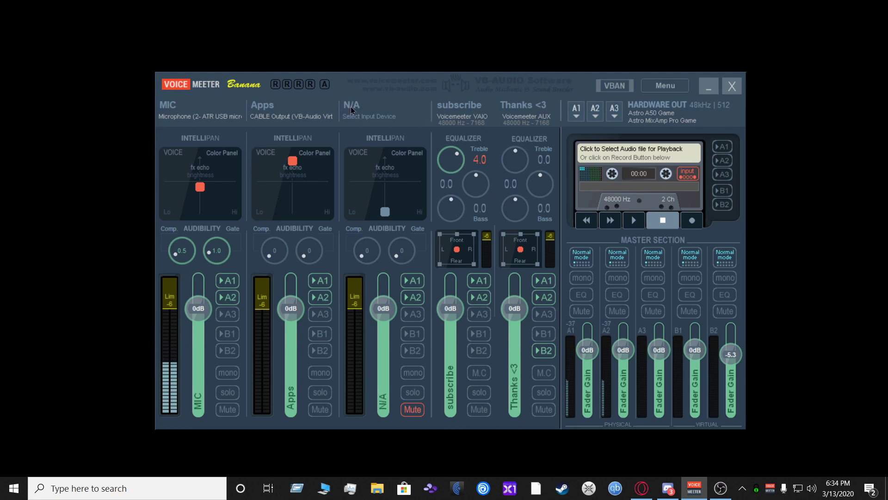
# Rename the Voicemeeter VAIO strip as Desktop and the Voicemeeter AUX strip as VOIP.
pyautogui.doubleClick(462, 103)
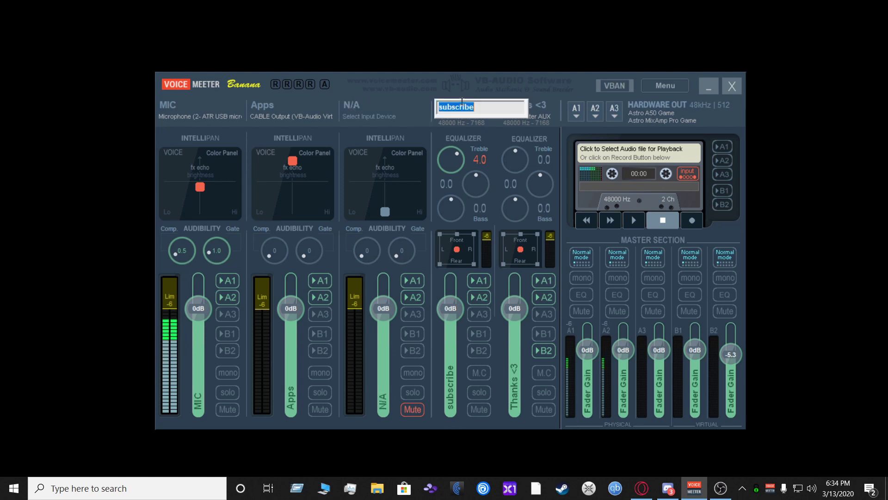
pyautogui.write('De')
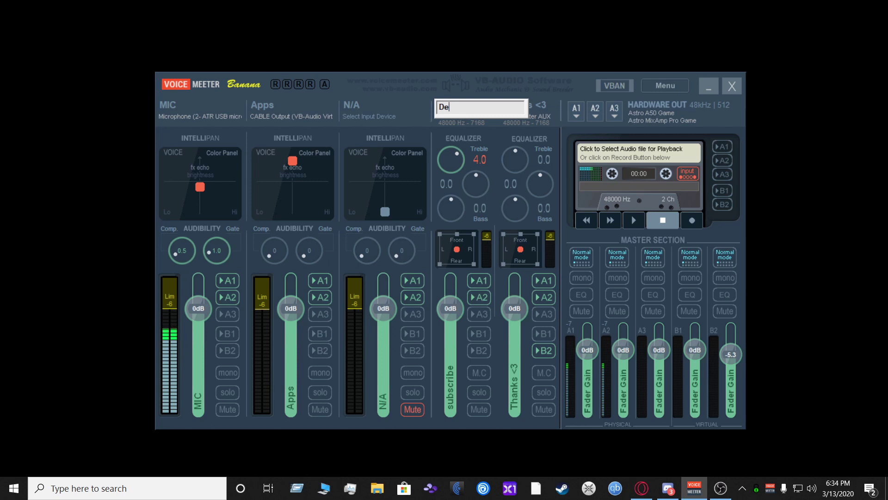
pyautogui.write('sktop')
pyautogui.press('Return')
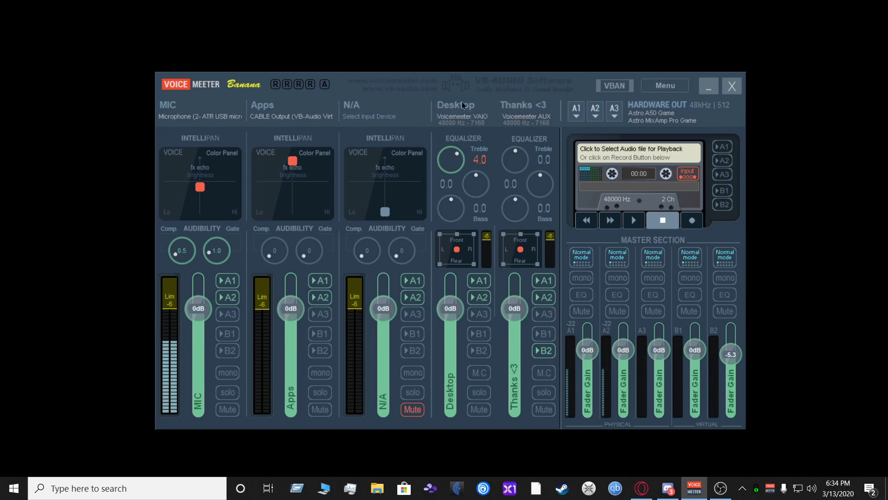
pyautogui.doubleClick(527, 107)
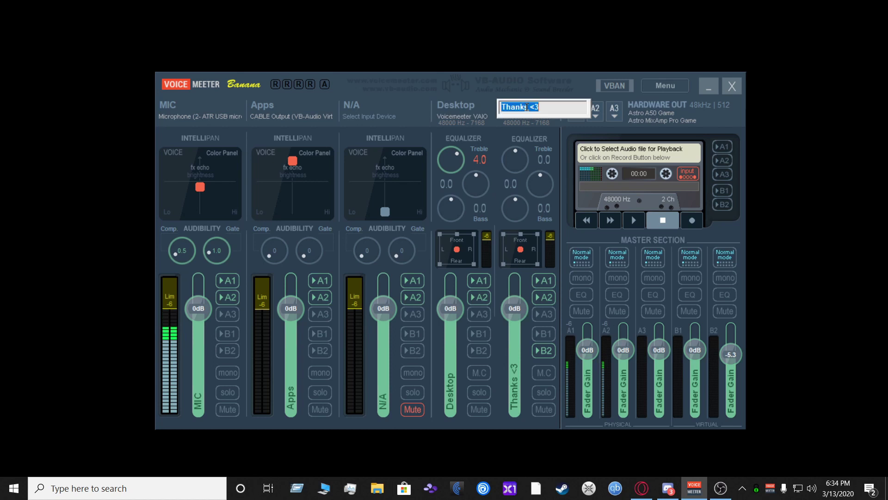
pyautogui.write('VOIP')
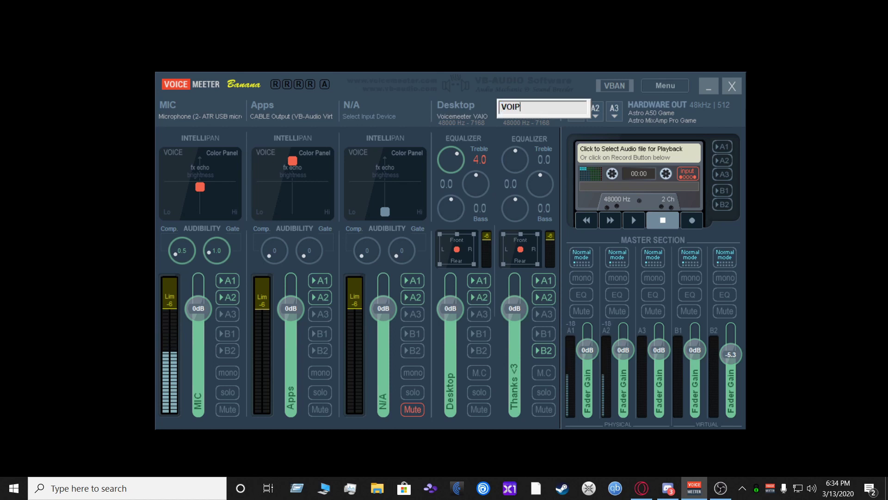
pyautogui.press('Return')
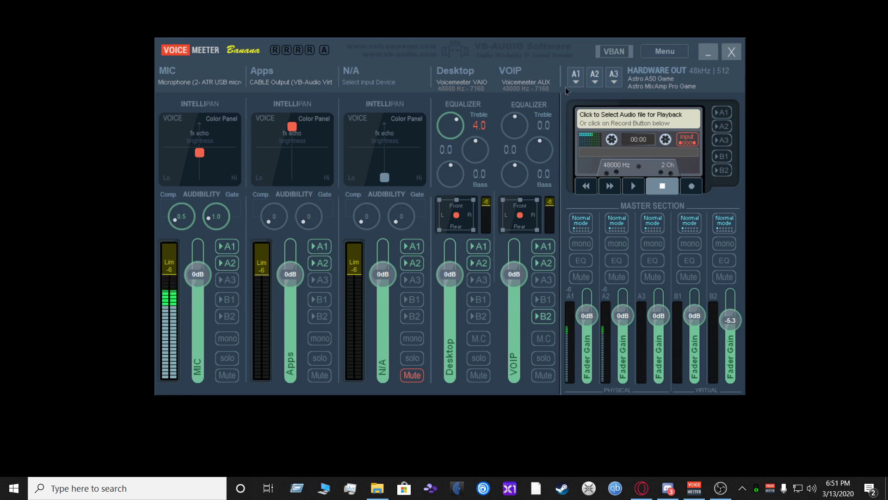
# Review the device choices for hardware outputs A1 and A2 and for the MIC input strip.
pyautogui.click(578, 79)
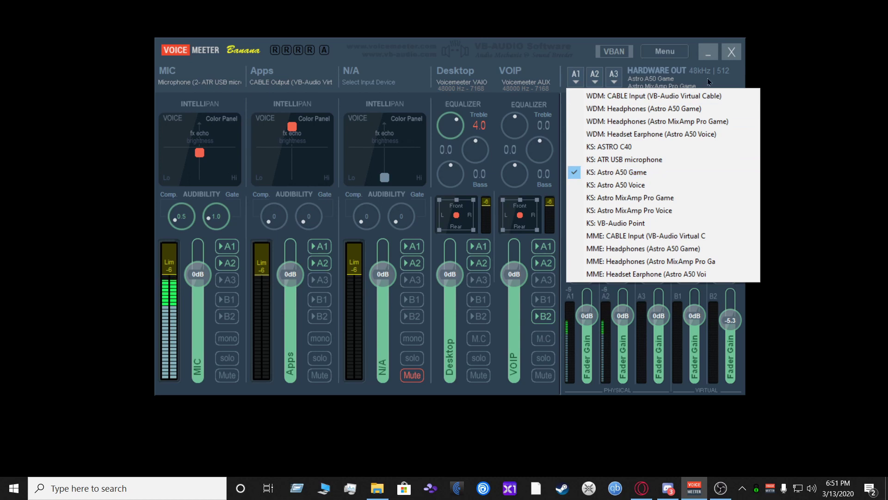
pyautogui.click(685, 88)
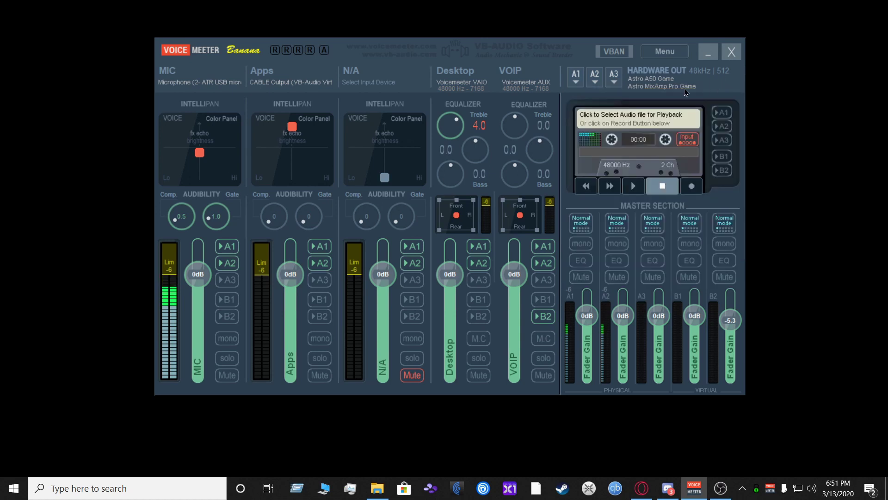
pyautogui.click(595, 77)
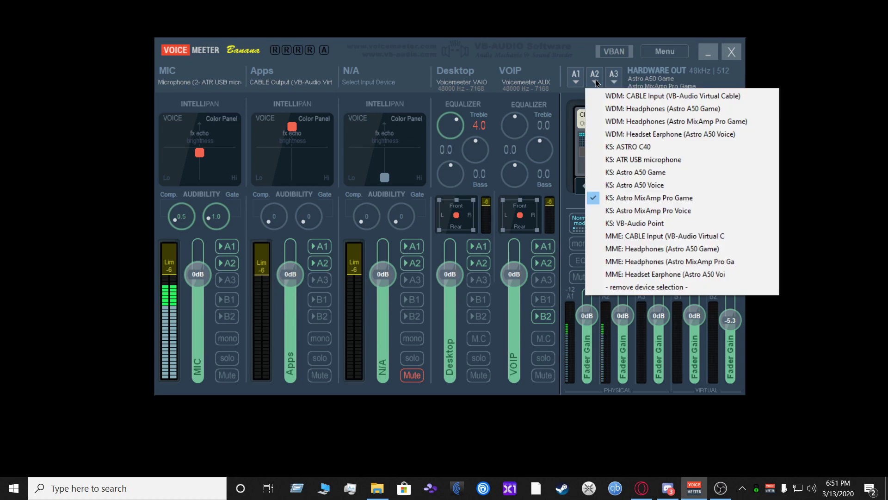
pyautogui.click(728, 81)
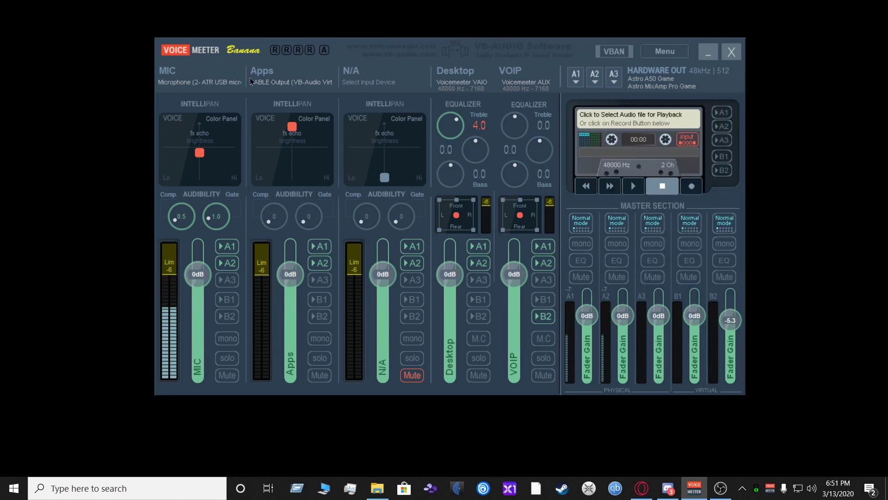
pyautogui.click(170, 73)
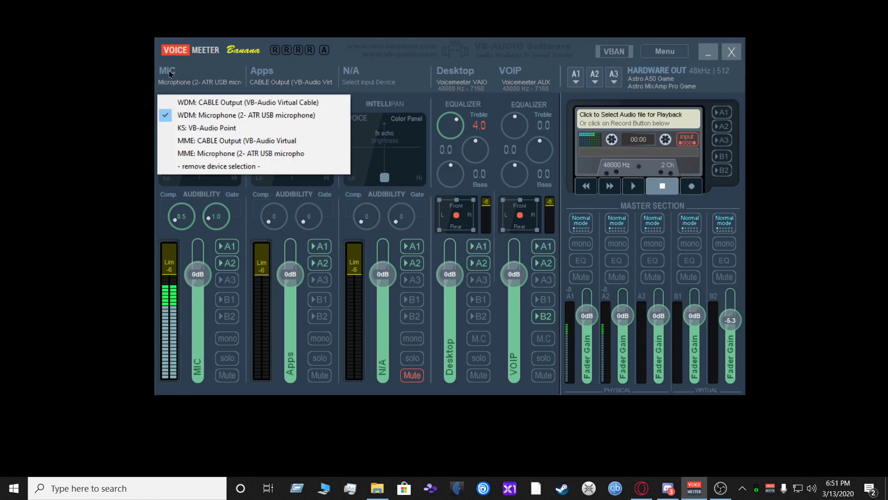
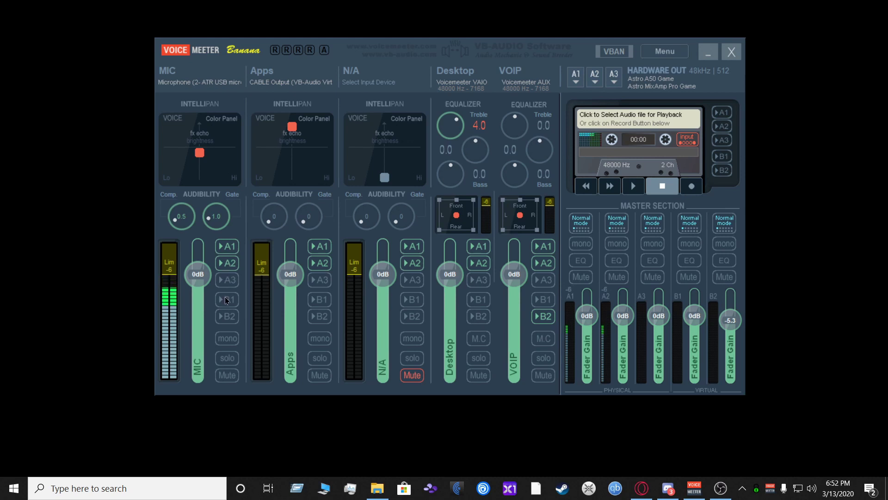
# Switch the MIC strip's routing to A2 off and back on.
pyautogui.click(225, 264)
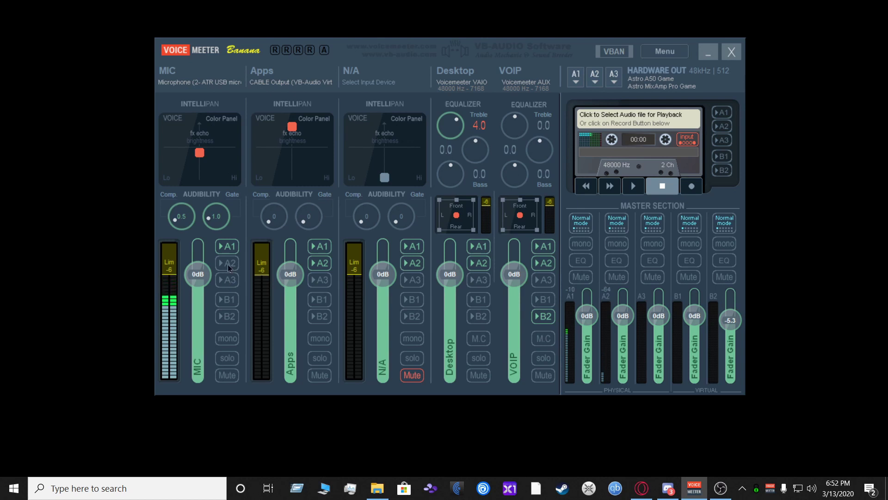
pyautogui.click(229, 268)
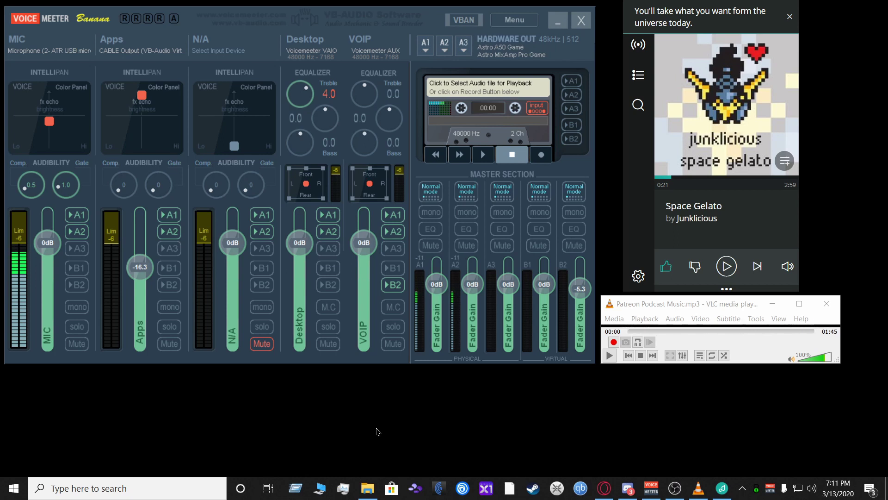
# Open the Windows App volume and device preferences, check the output device choices for VLC media player, and close the settings.
pyautogui.click(813, 489)
pyautogui.rightClick(812, 489)
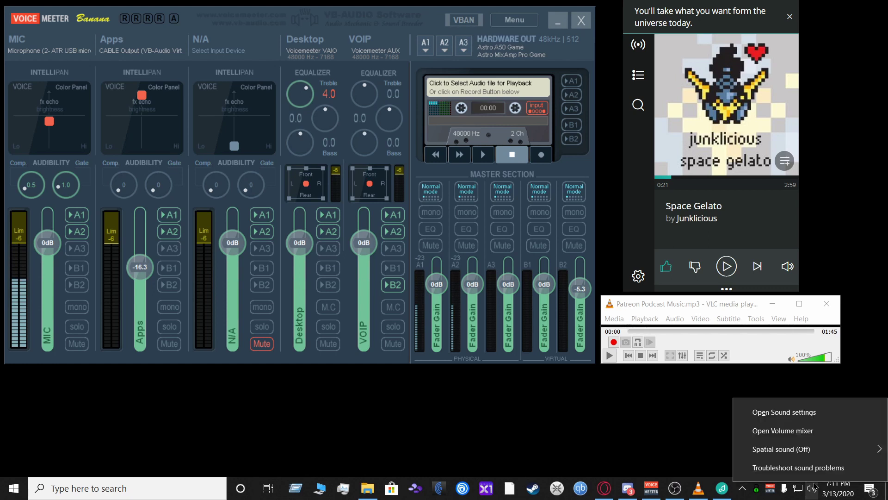
pyautogui.click(802, 416)
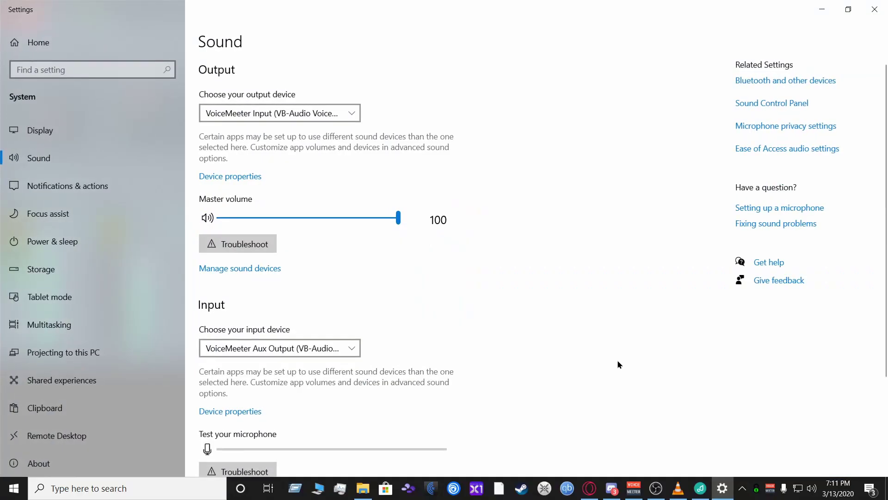
pyautogui.scroll(-3, 618, 364)
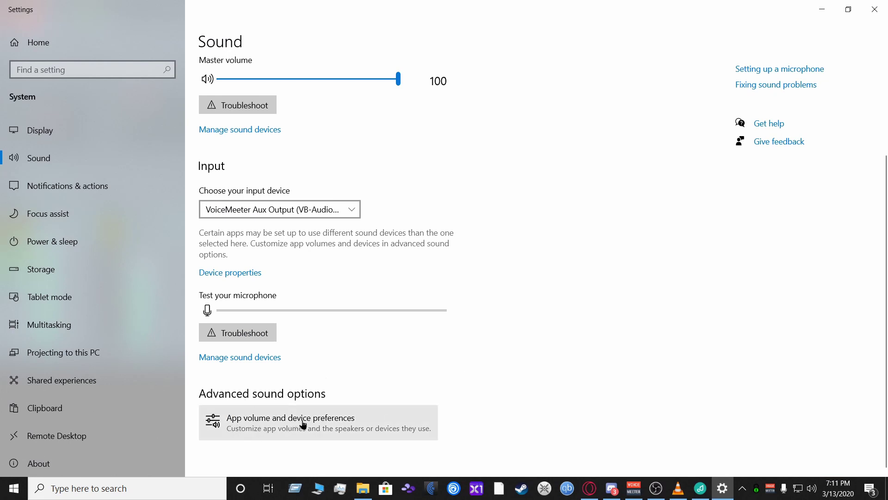
pyautogui.click(336, 426)
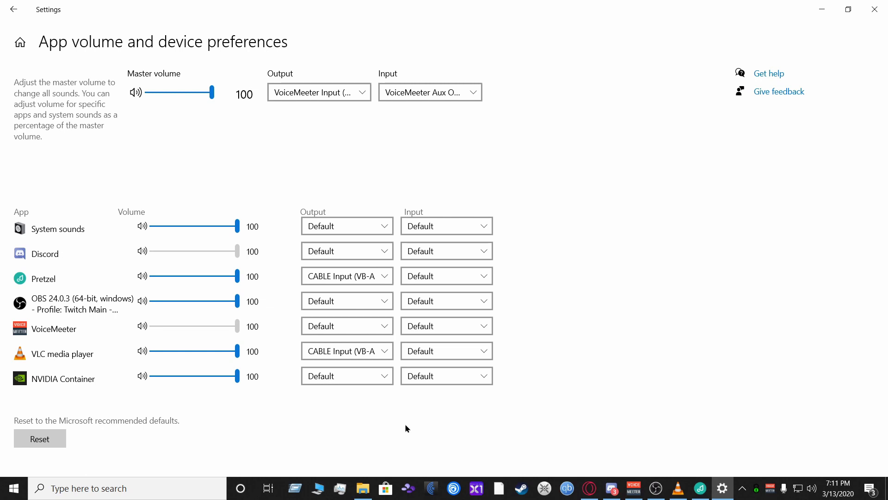
pyautogui.click(339, 353)
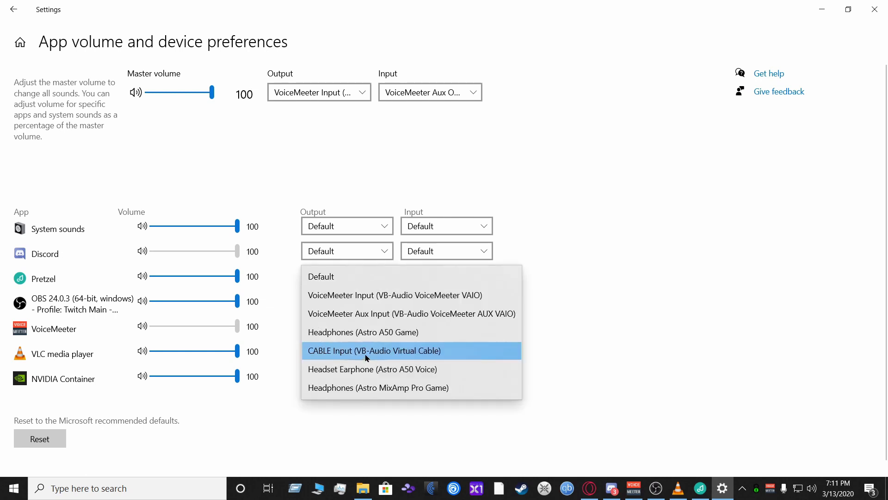
pyautogui.click(608, 361)
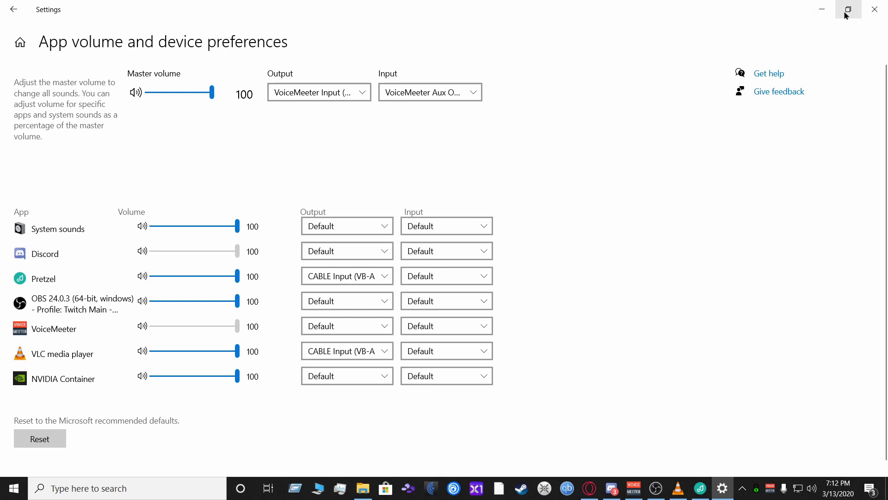
pyautogui.click(870, 15)
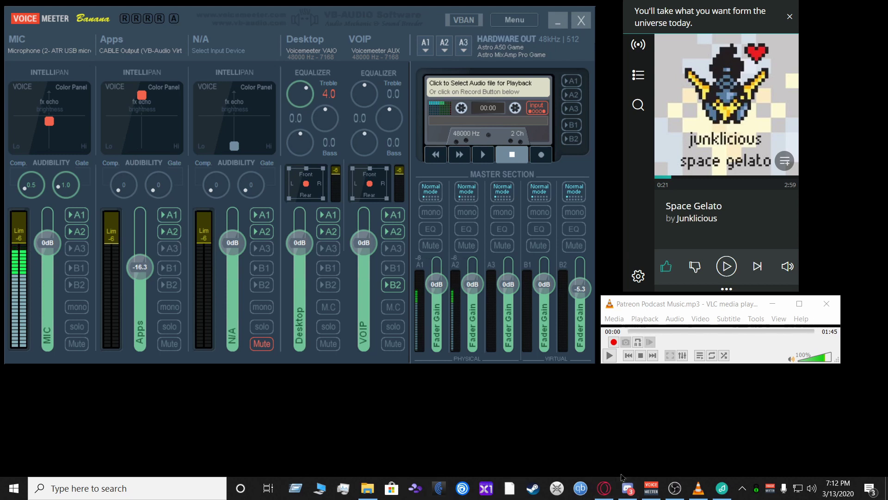
# Briefly play and pause the VLC track, and do the same in Pretzel, to test the Apps strip's signal.
pyautogui.click(609, 355)
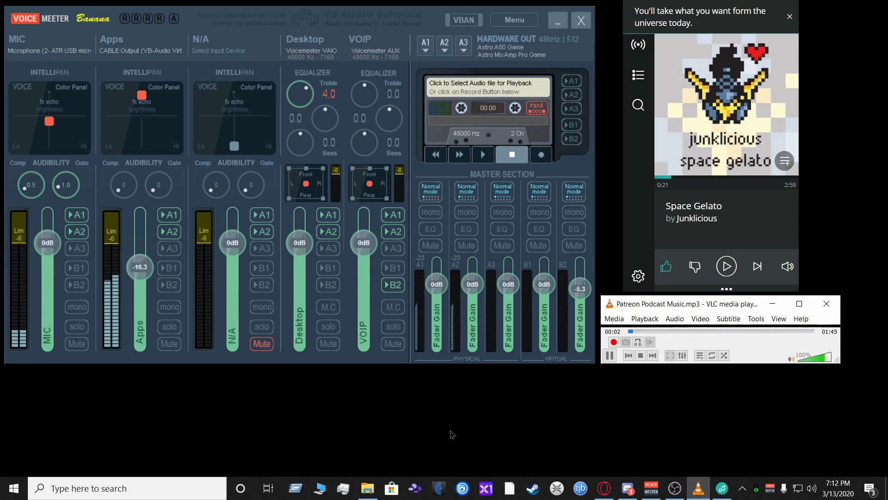
pyautogui.click(609, 356)
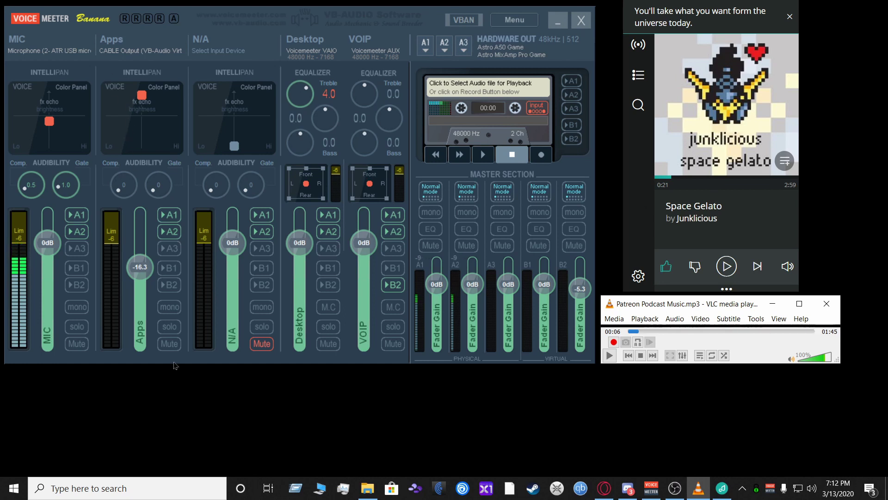
pyautogui.click(726, 266)
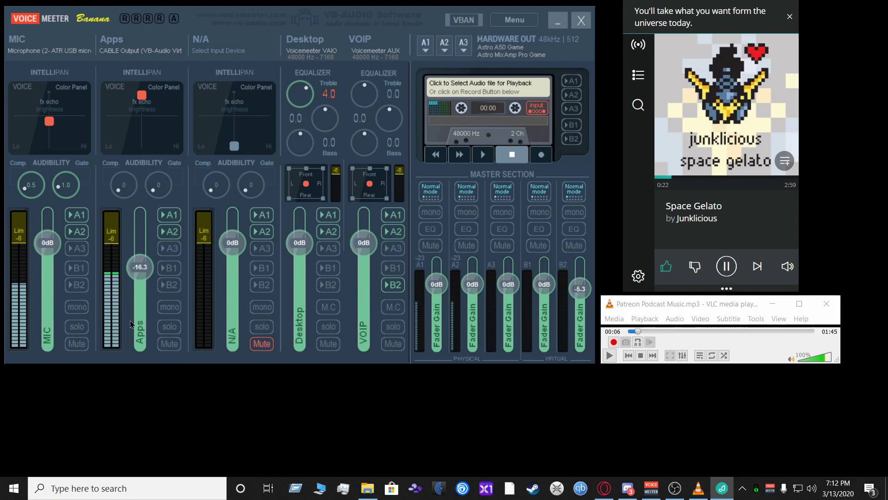
pyautogui.click(727, 267)
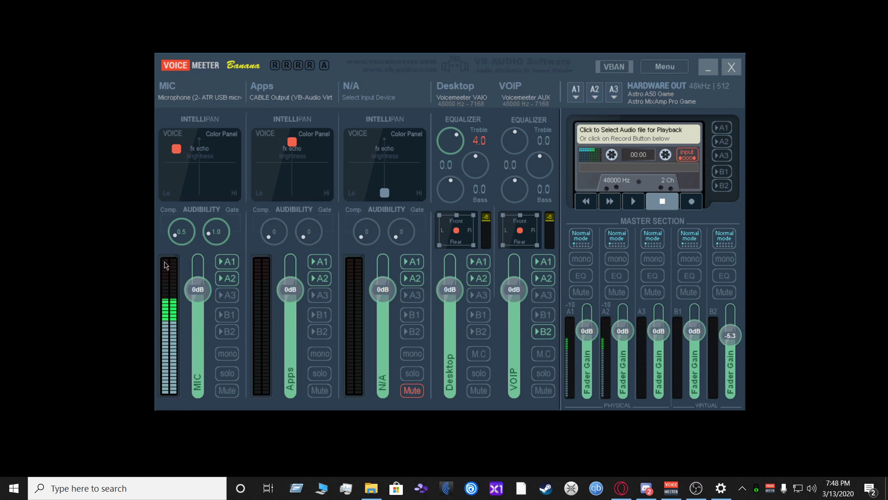
# Set the limiters of the MIC, Apps and N/A input strips to -6.
pyautogui.moveTo(167, 264); pyautogui.dragTo(171, 295)
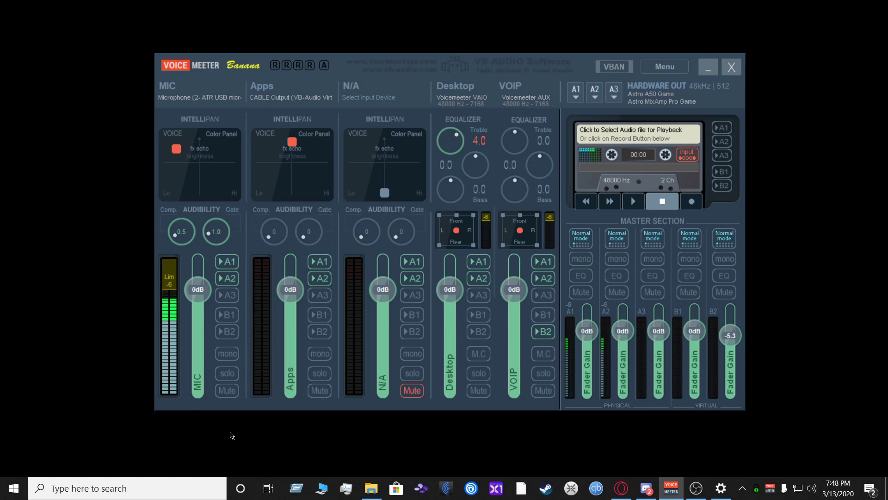
pyautogui.doubleClick(261, 269)
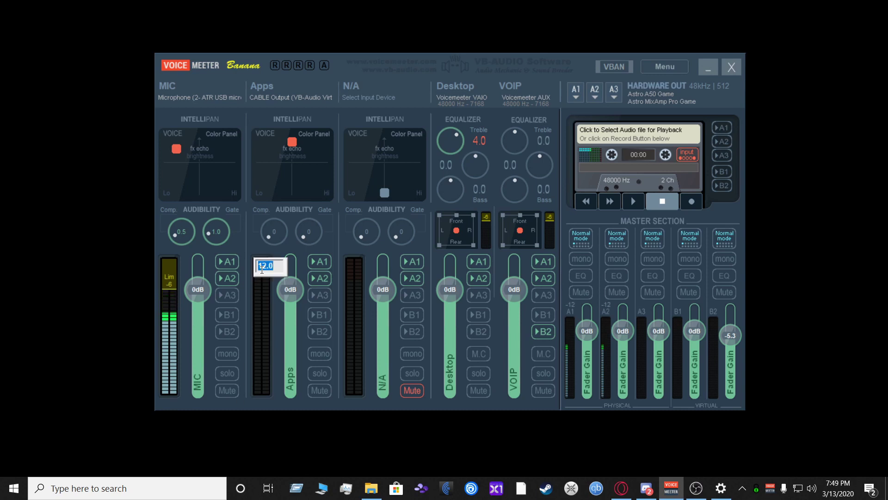
pyautogui.write('-6')
pyautogui.press('Return')
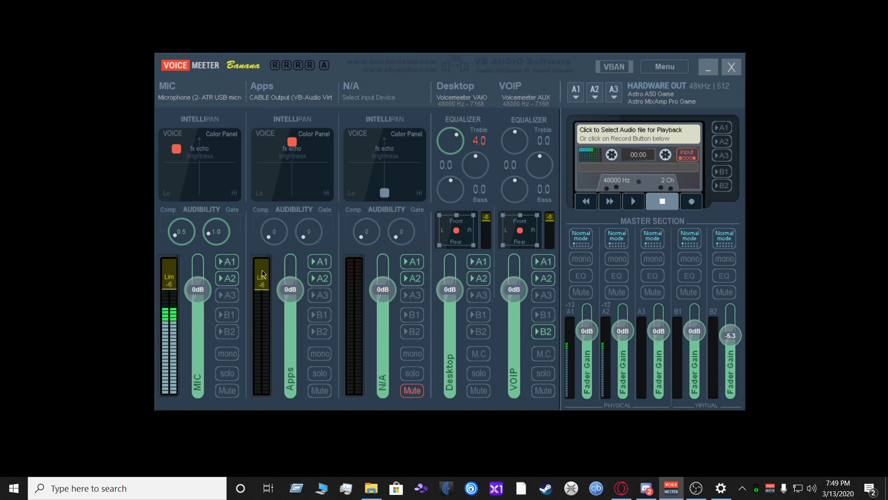
pyautogui.doubleClick(351, 269)
pyautogui.write('-6')
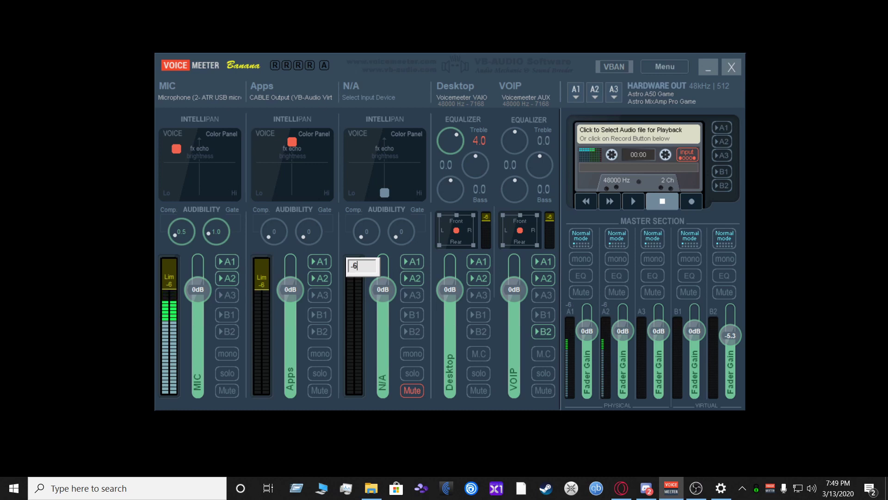
pyautogui.press('Return')
# Try a lower MIC Color Panel position, reset it, and place the point between the Lo side and fx echo.
pyautogui.moveTo(179, 149); pyautogui.dragTo(196, 181)
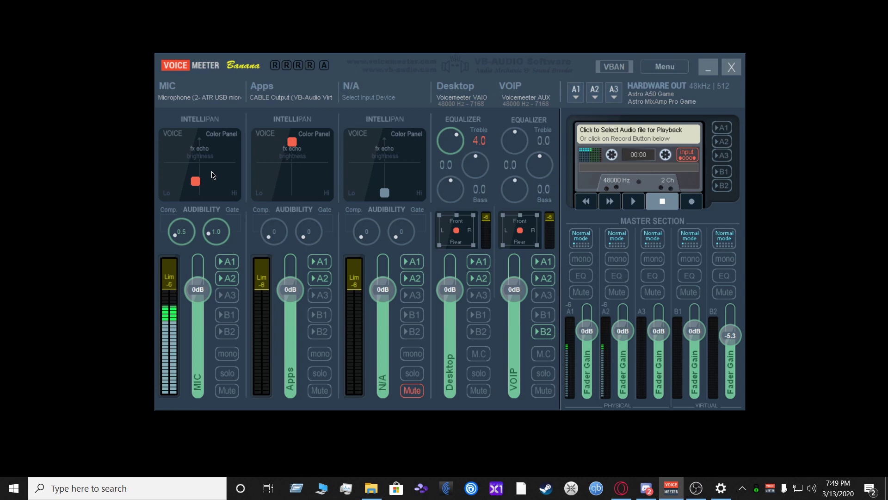
pyautogui.doubleClick(211, 172)
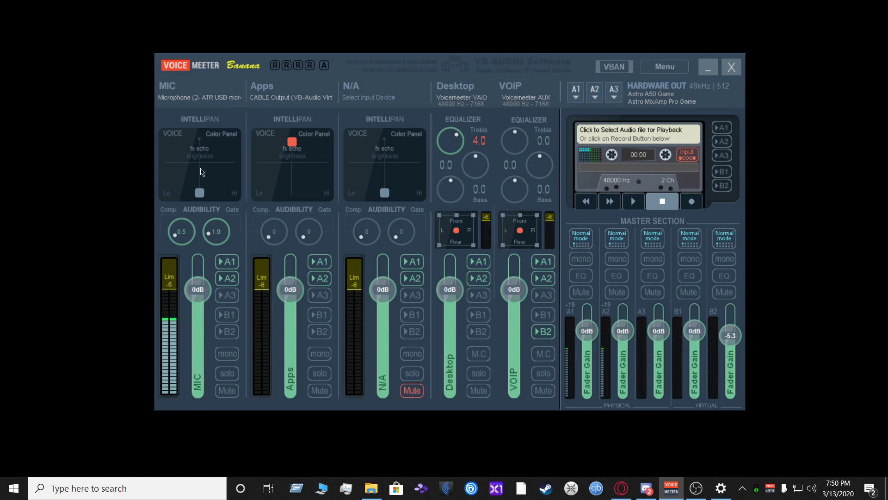
pyautogui.moveTo(204, 191); pyautogui.dragTo(181, 152)
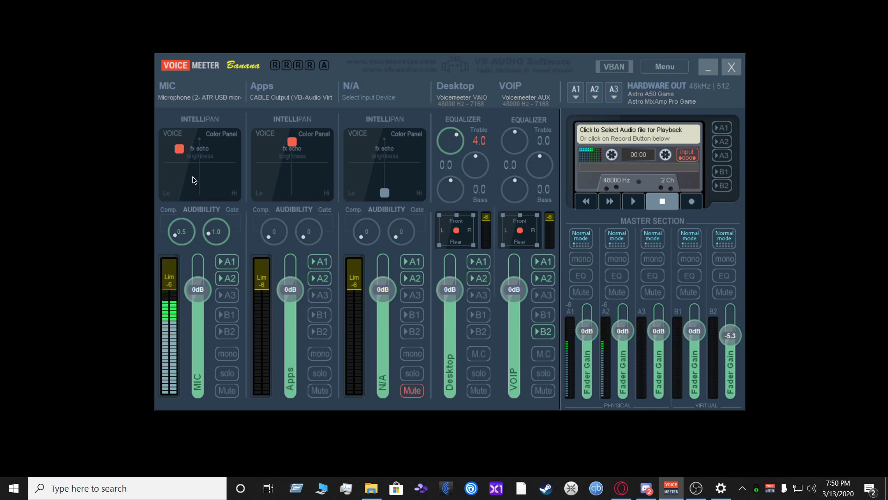
# Try a modulation effect on the MIC strip's Fx Panel and reset it.
pyautogui.rightClick(197, 175)
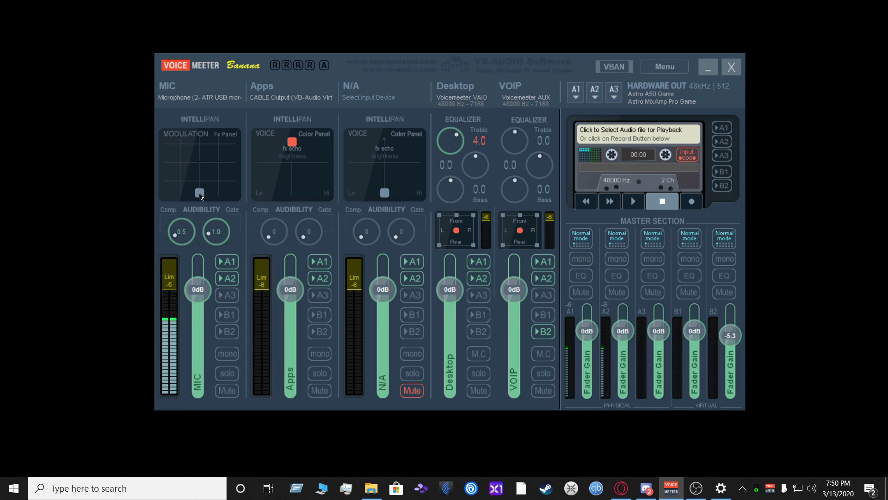
pyautogui.moveTo(201, 194)
pyautogui.mouseDown()
pyautogui.moveTo(176, 160)
pyautogui.moveTo(221, 156)
pyautogui.moveTo(223, 178)
pyautogui.moveTo(207, 180)
pyautogui.mouseUp()
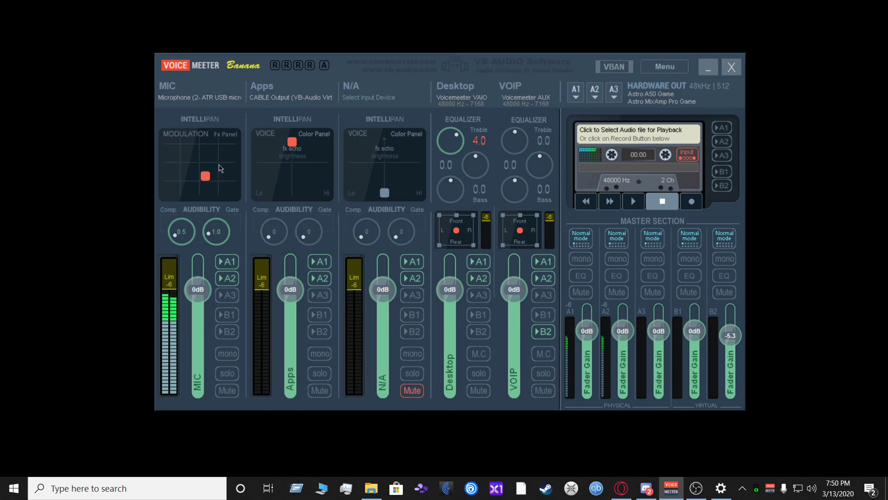
pyautogui.doubleClick(218, 162)
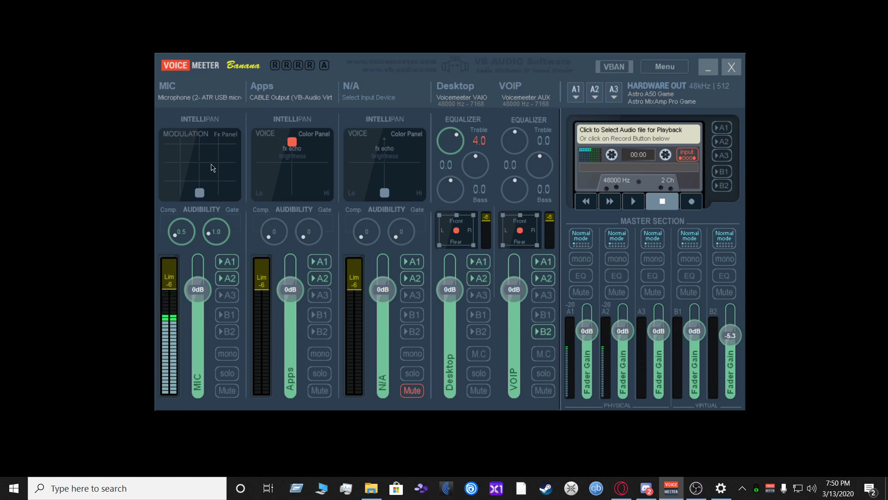
# Try moving the MIC's position in the 3D Panel, reset it, and return to the Voice Color Panel.
pyautogui.rightClick(213, 167)
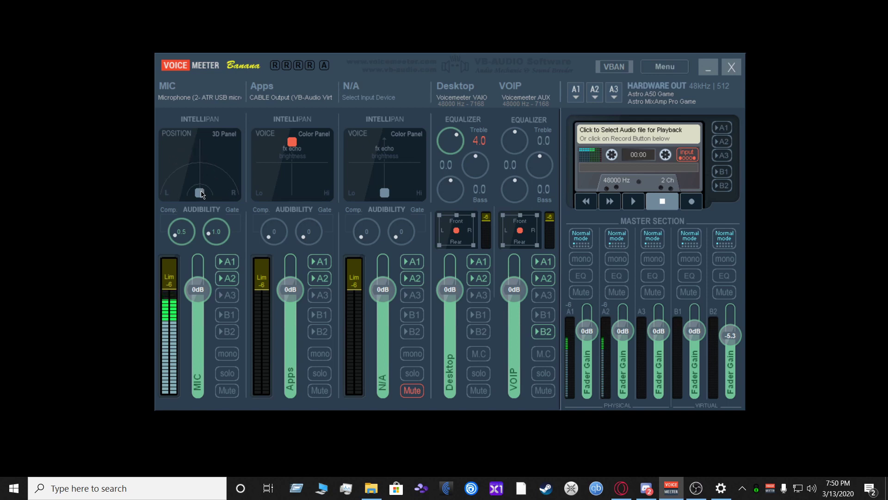
pyautogui.moveTo(203, 192)
pyautogui.mouseDown()
pyautogui.moveTo(160, 167)
pyautogui.moveTo(243, 171)
pyautogui.moveTo(198, 171)
pyautogui.mouseUp()
pyautogui.doubleClick(215, 171)
pyautogui.rightClick(210, 169)
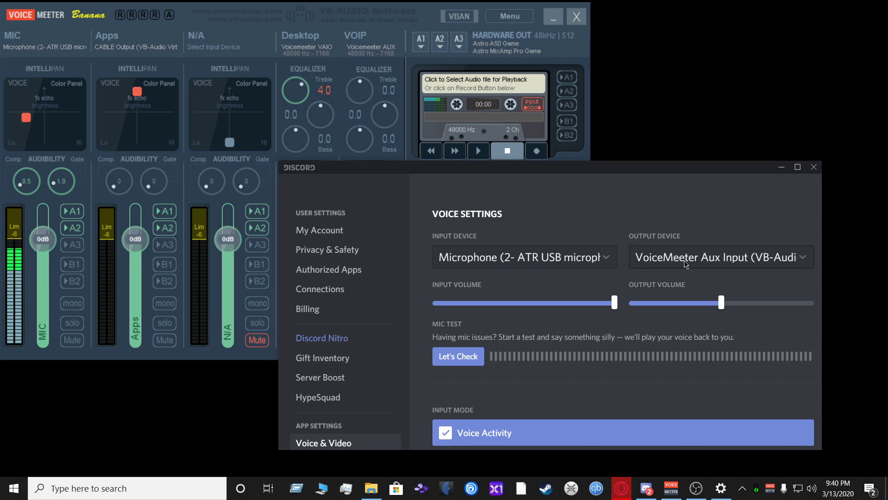
# In Discord's voice settings, select VoiceMeeter Aux Input as the output device, then run and stop a mic test.
pyautogui.click(733, 262)
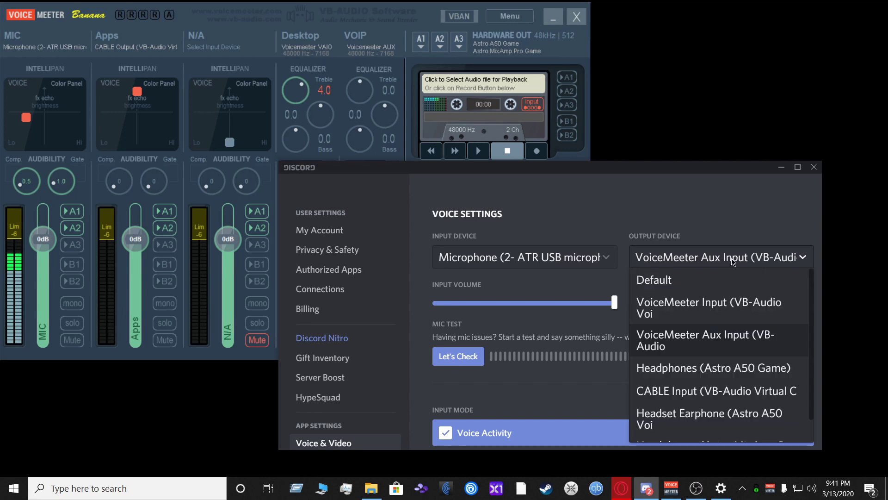
pyautogui.click(719, 344)
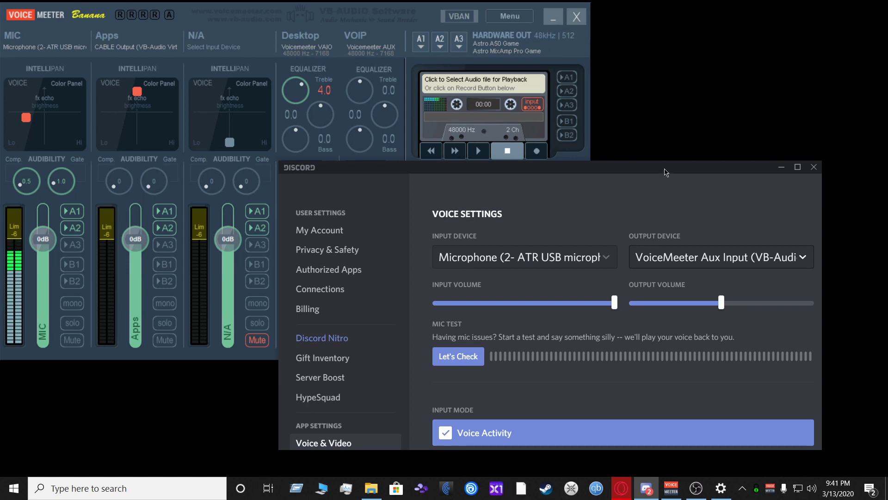
pyautogui.moveTo(665, 172); pyautogui.dragTo(672, 258)
pyautogui.click(489, 445)
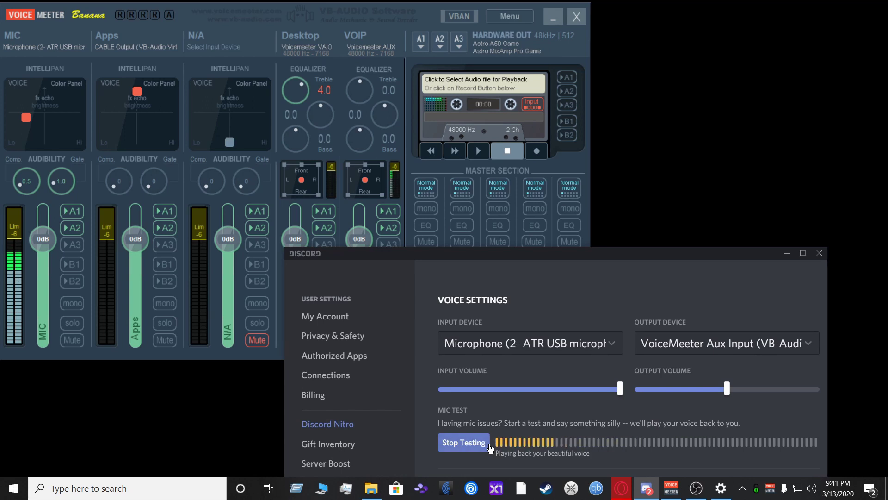
pyautogui.click(484, 443)
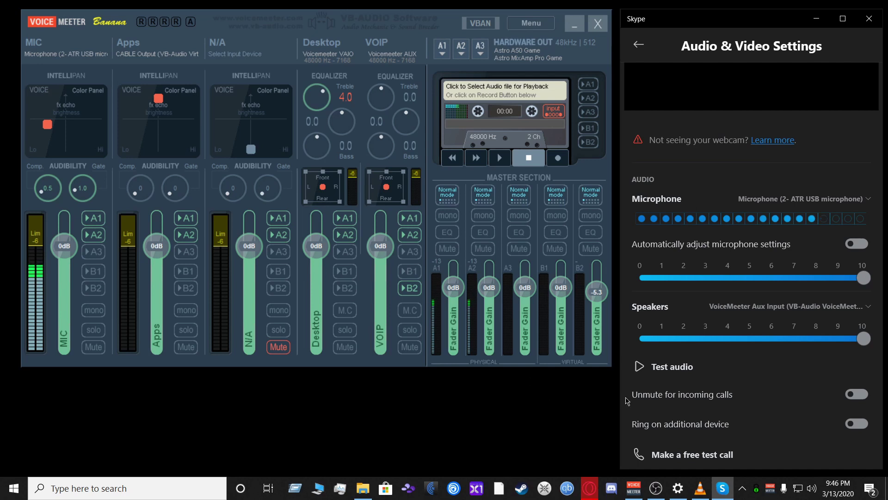
# In Skype's Audio & Video Settings, run the audio test through the VoiceMeeter Aux Input speakers.
pyautogui.click(661, 367)
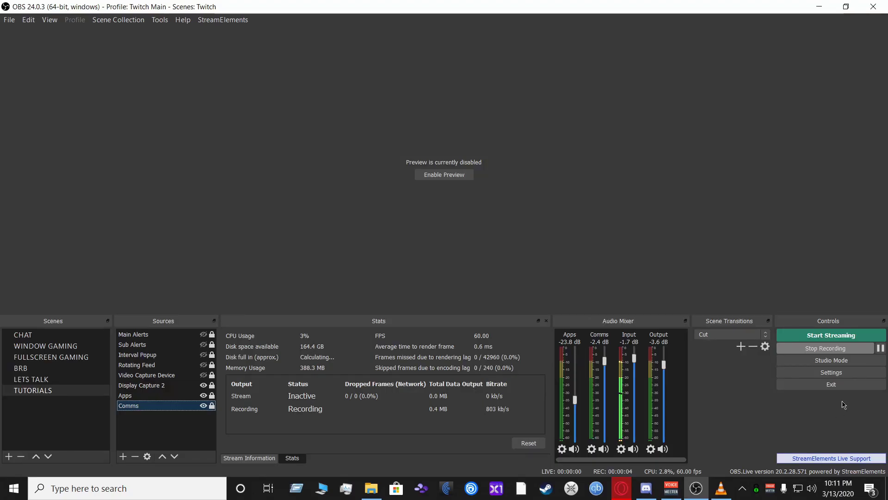
# In OBS, review the desktop and microphone device assignments in the audio settings and close them.
pyautogui.click(826, 373)
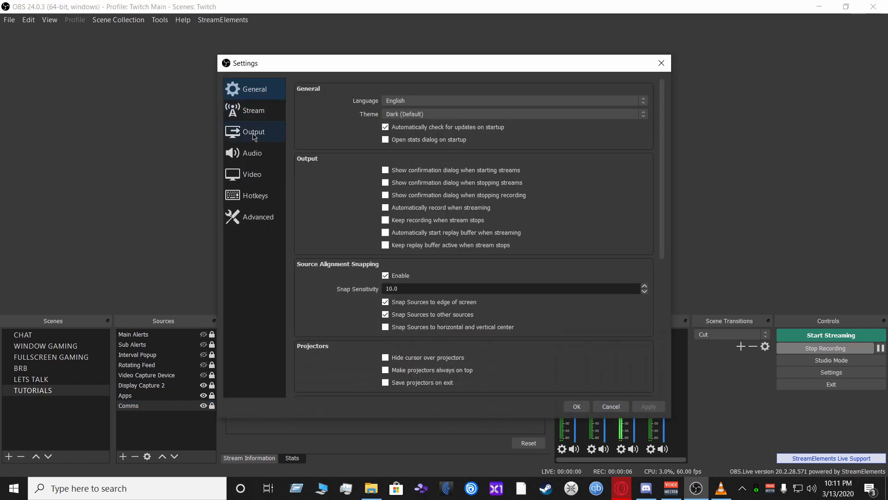
pyautogui.click(252, 153)
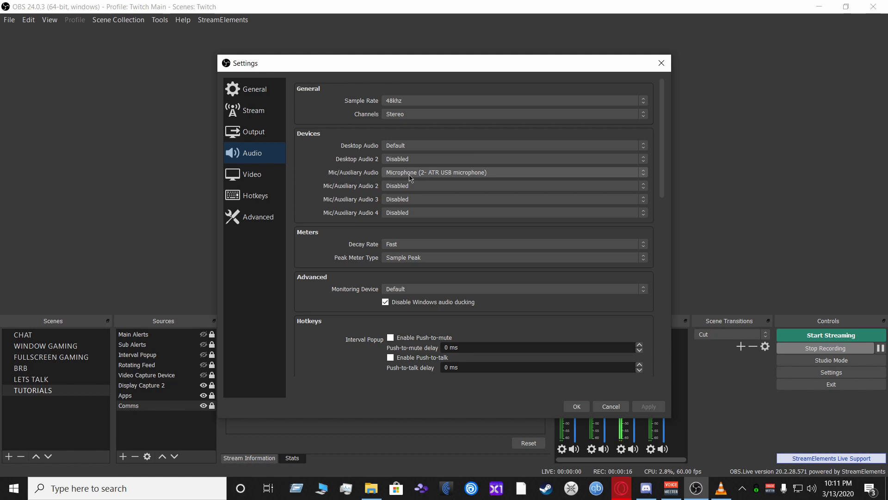
pyautogui.click(576, 407)
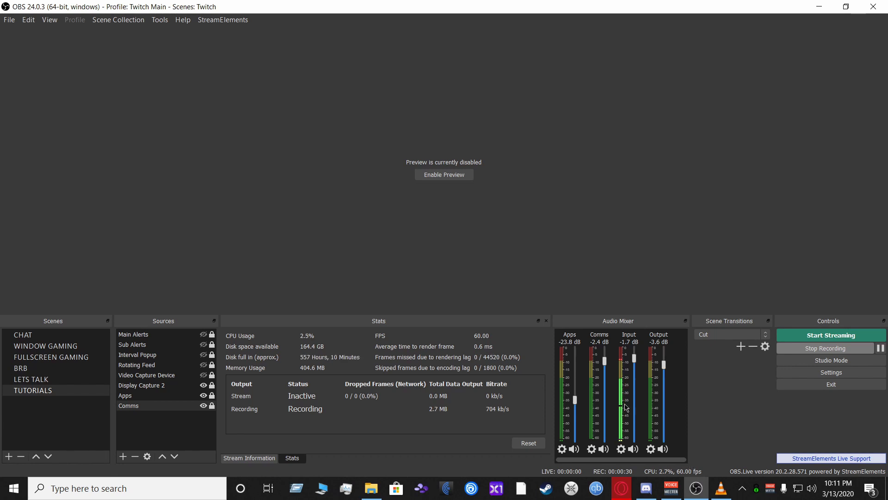
# Review the Expander, Limiter and Noise Suppression settings in the Input channel's filters and close them.
pyautogui.click(624, 448)
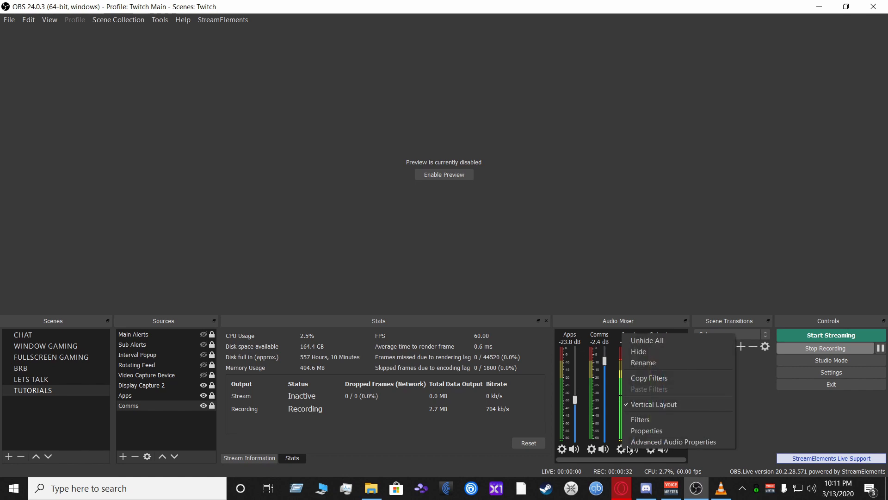
pyautogui.click(643, 419)
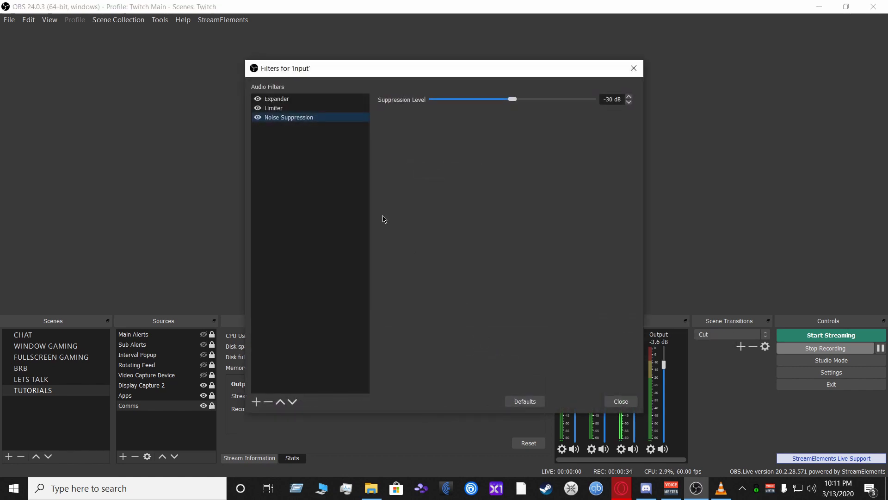
pyautogui.click(289, 99)
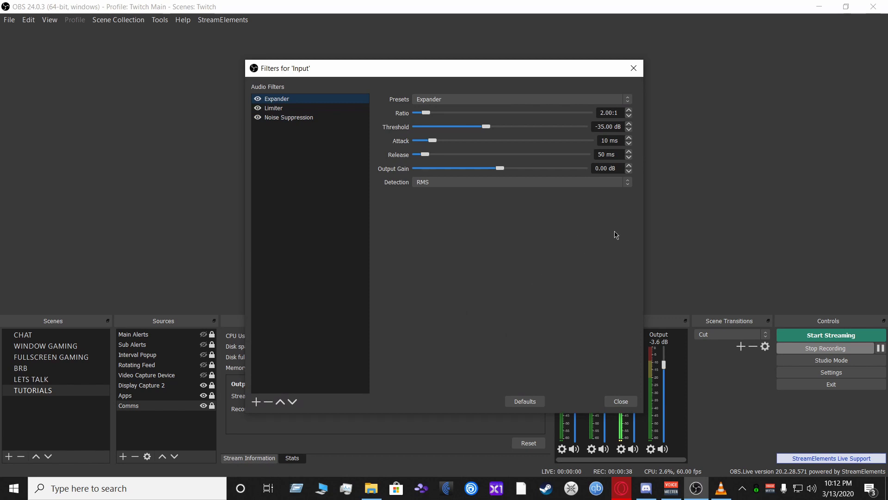
pyautogui.click(286, 110)
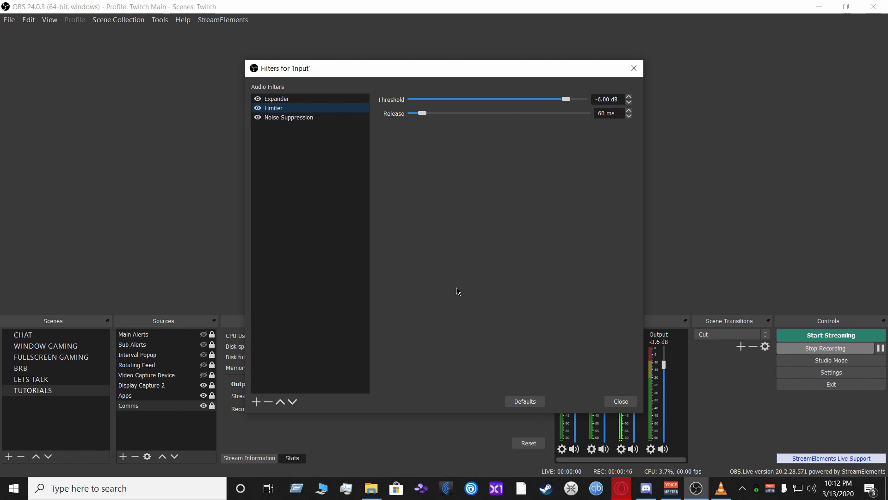
pyautogui.click(296, 119)
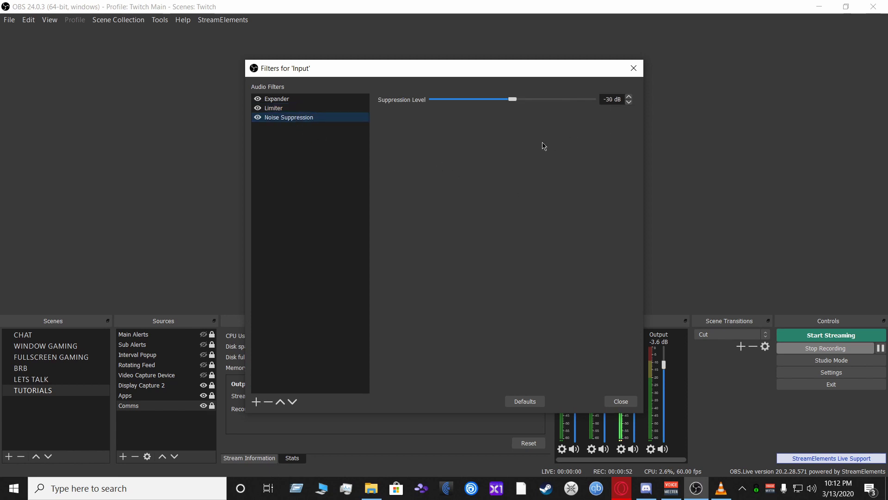
pyautogui.click(620, 401)
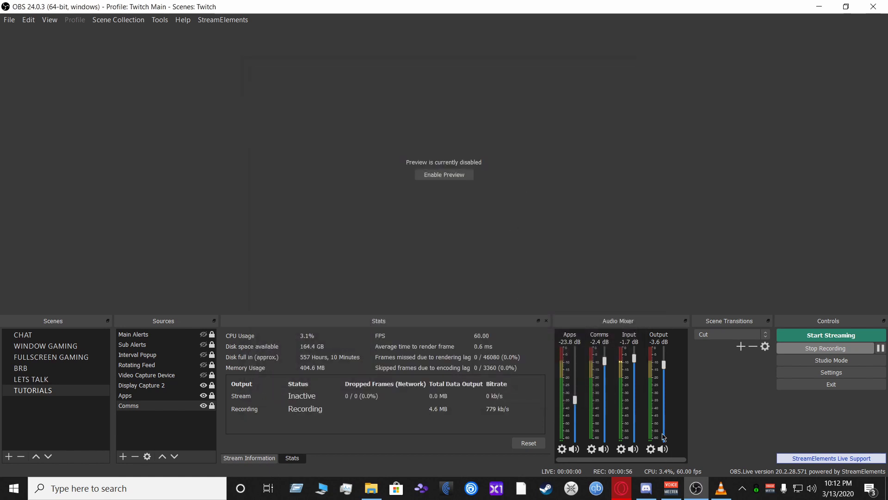
# Review the Compressor and Limiter settings in the Output channel's filters and close them.
pyautogui.click(651, 448)
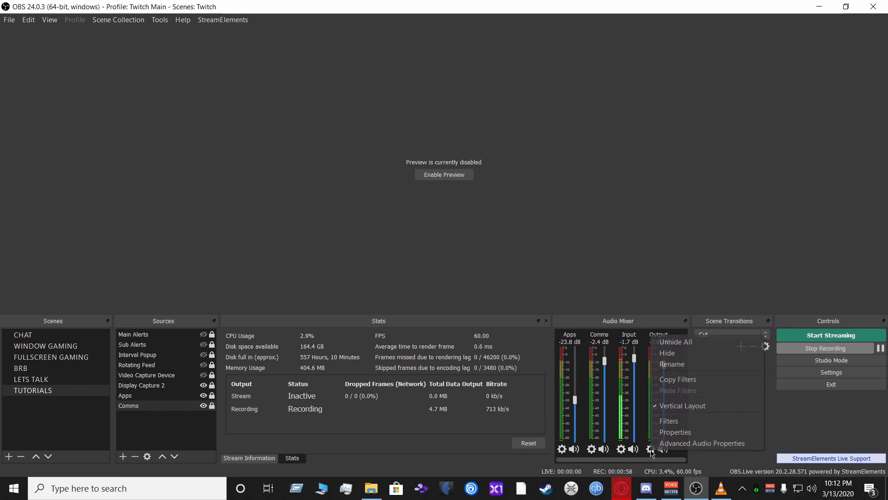
pyautogui.click(666, 422)
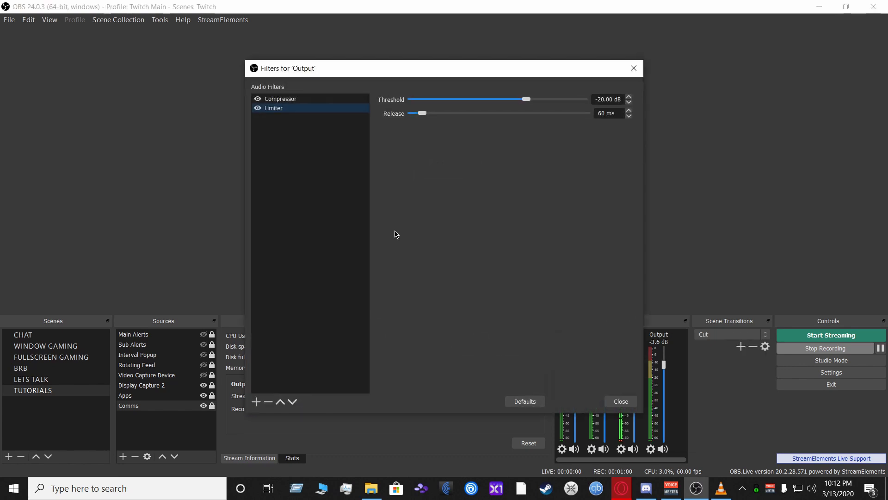
pyautogui.click(325, 99)
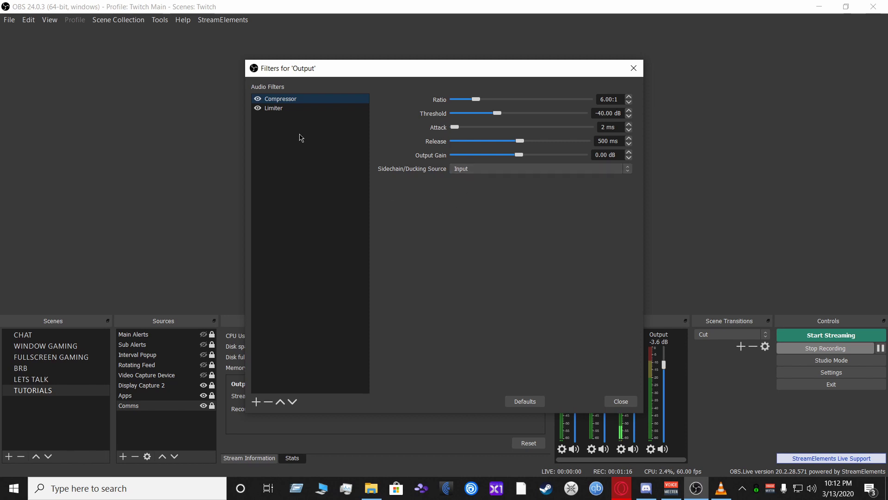
pyautogui.click(277, 110)
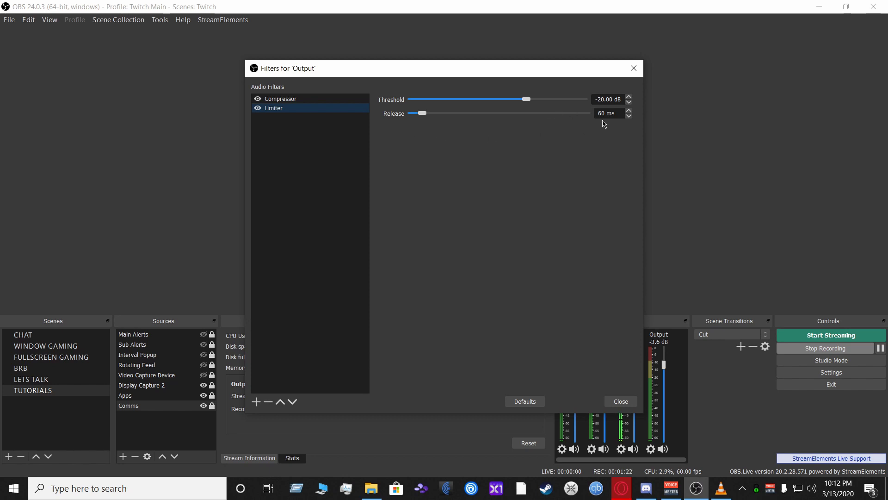
pyautogui.click(621, 401)
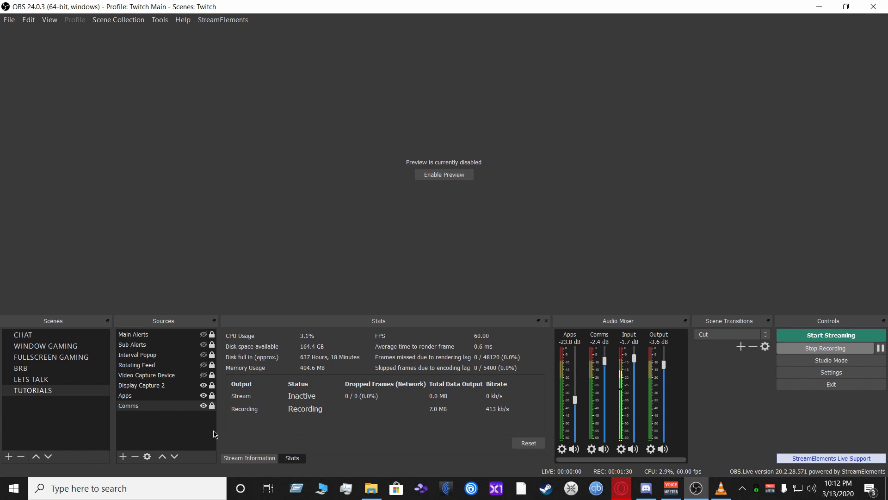
# Add an Audio Input Capture source named Apps Test with CABLE Output (VB-Audio Virtual Cable) as its device.
pyautogui.rightClick(150, 424)
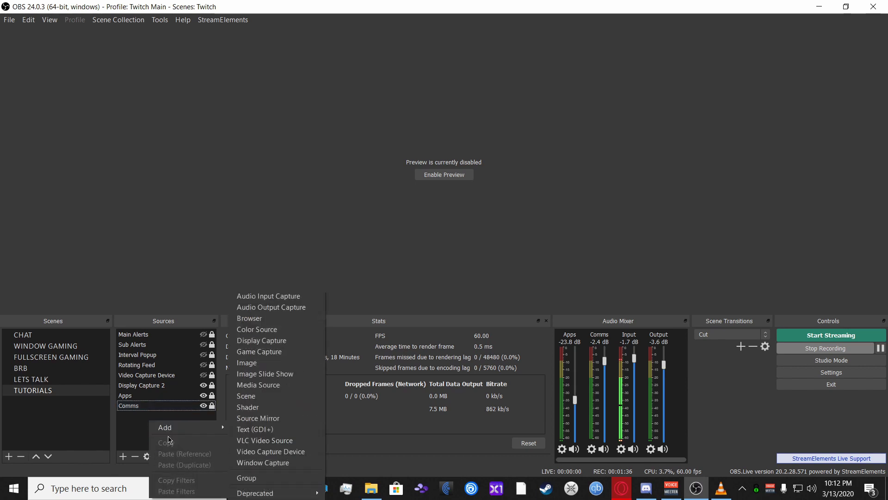
pyautogui.moveTo(191, 425)
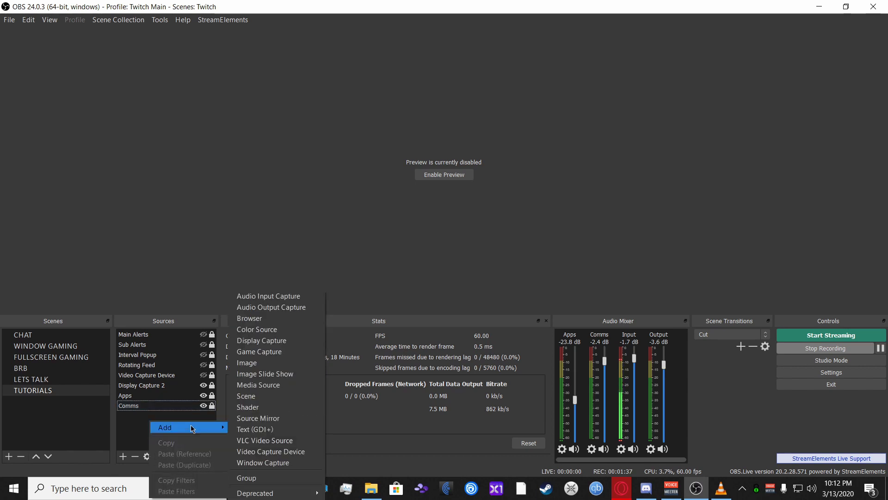
pyautogui.click(296, 299)
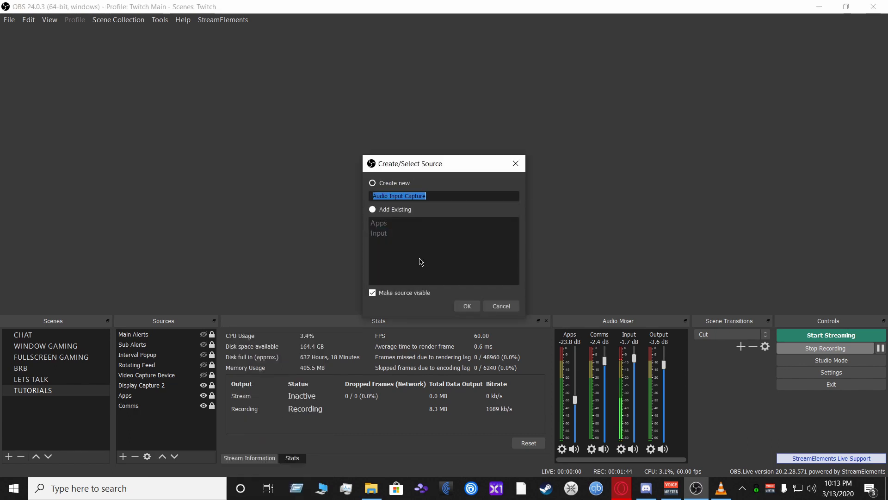
pyautogui.write('Apps')
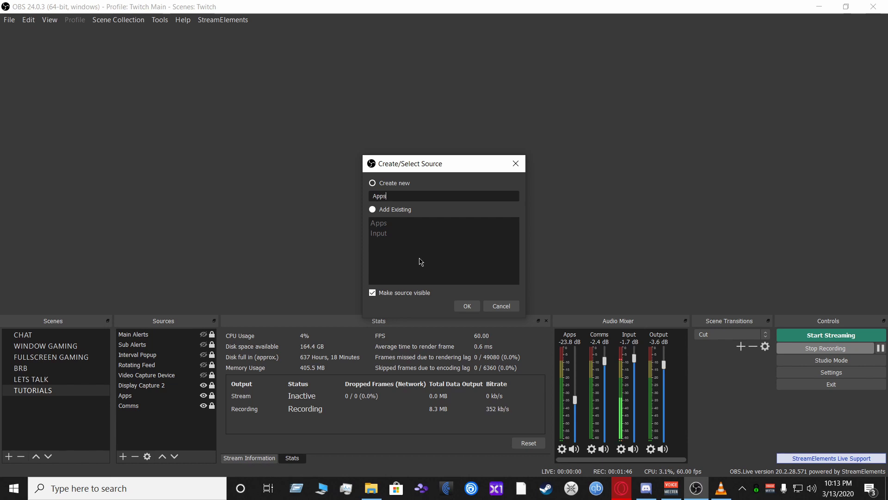
pyautogui.write(' Test')
pyautogui.press('Return')
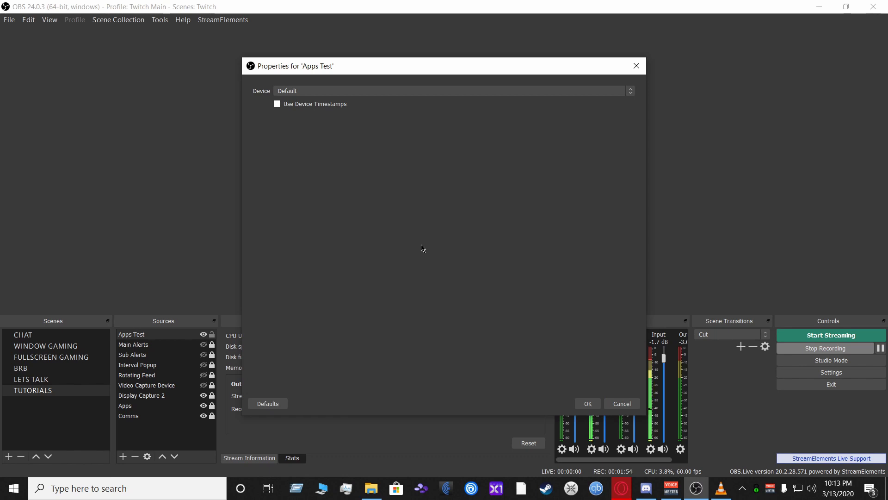
pyautogui.click(368, 90)
pyautogui.click(363, 122)
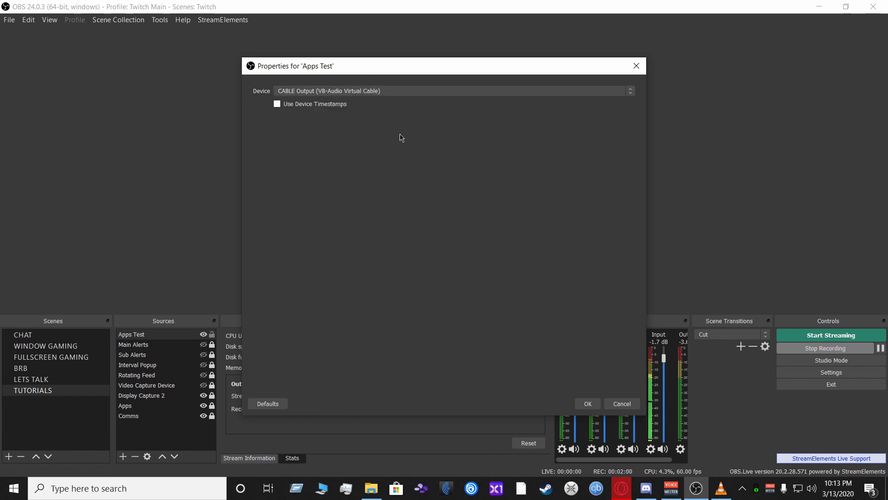
pyautogui.click(586, 405)
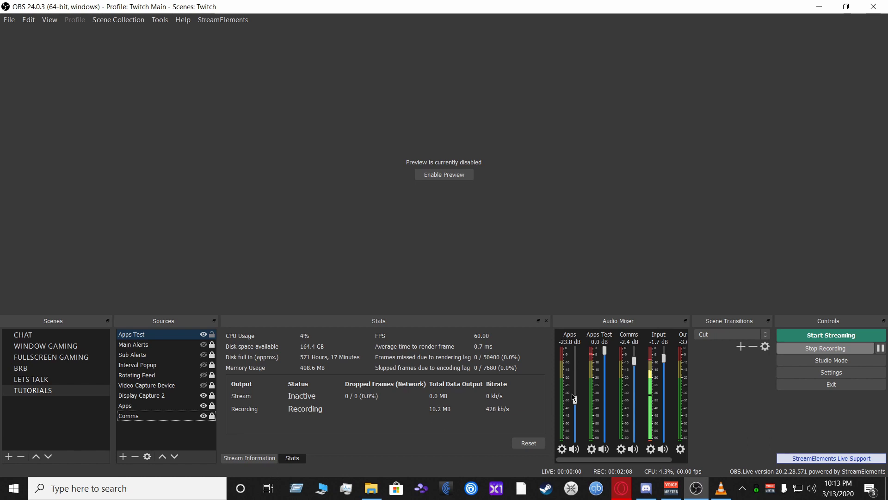
# Review the Compressor settings and sidechain source in the Apps channel's filters and close them.
pyautogui.click(563, 449)
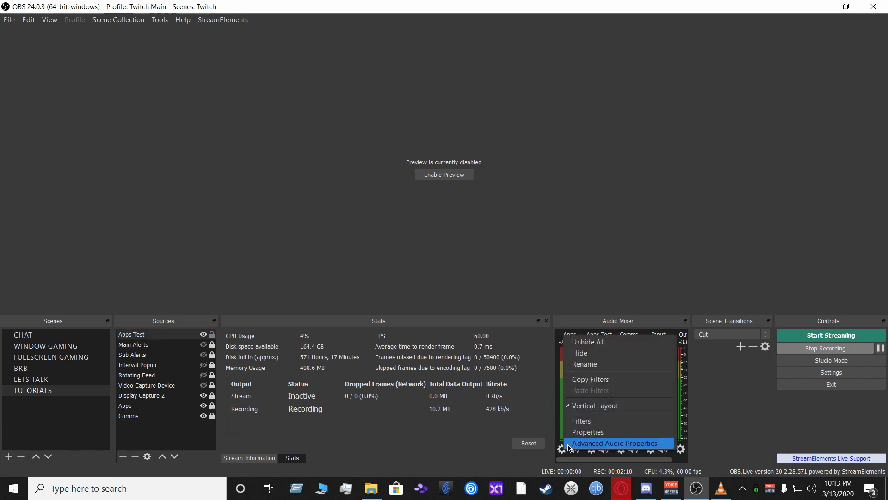
pyautogui.click(579, 421)
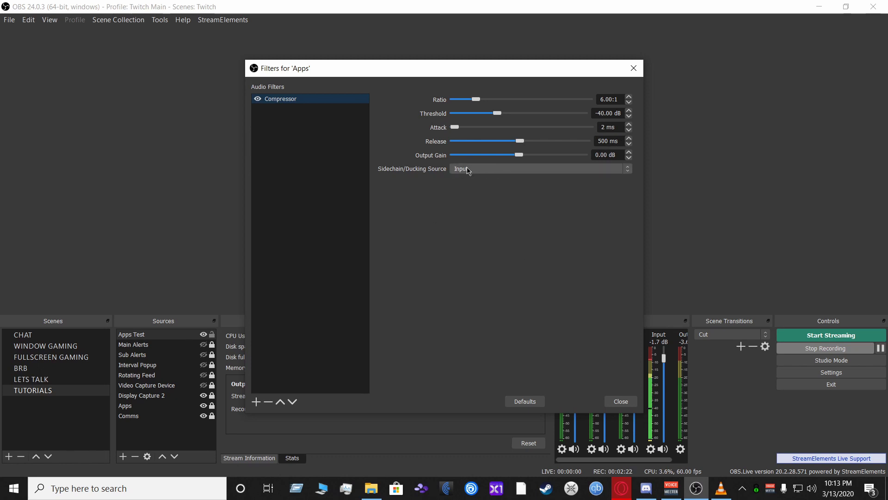
pyautogui.click(617, 402)
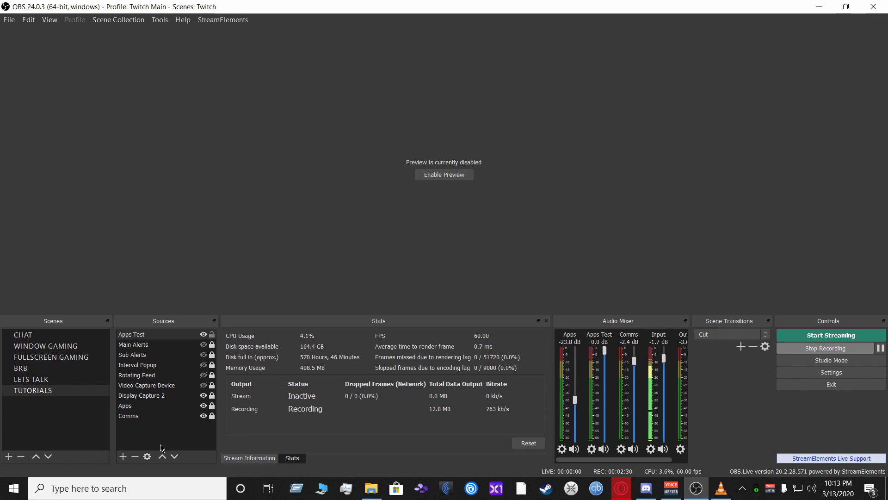
# Add an Audio Output Capture source named comms test with VoiceMeeter Aux Input (VB-Audio VoiceMeeter AUX VAIO) as its device.
pyautogui.rightClick(151, 431)
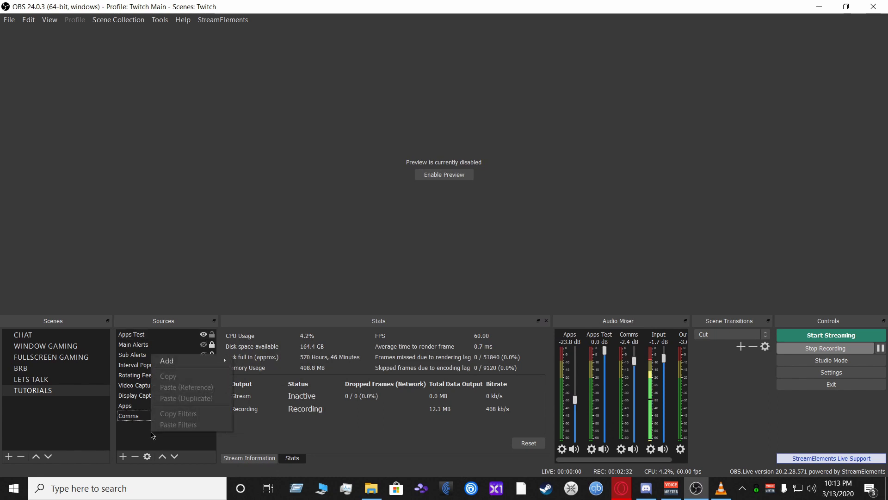
pyautogui.moveTo(202, 362)
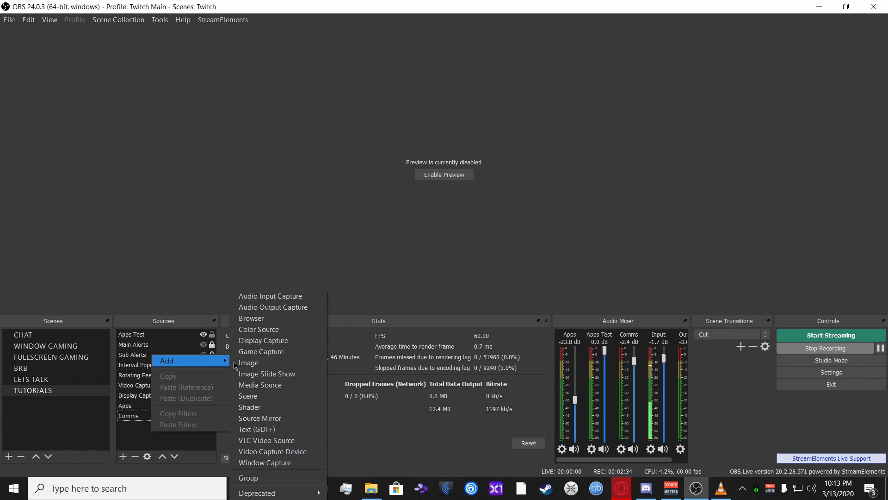
pyautogui.click(293, 311)
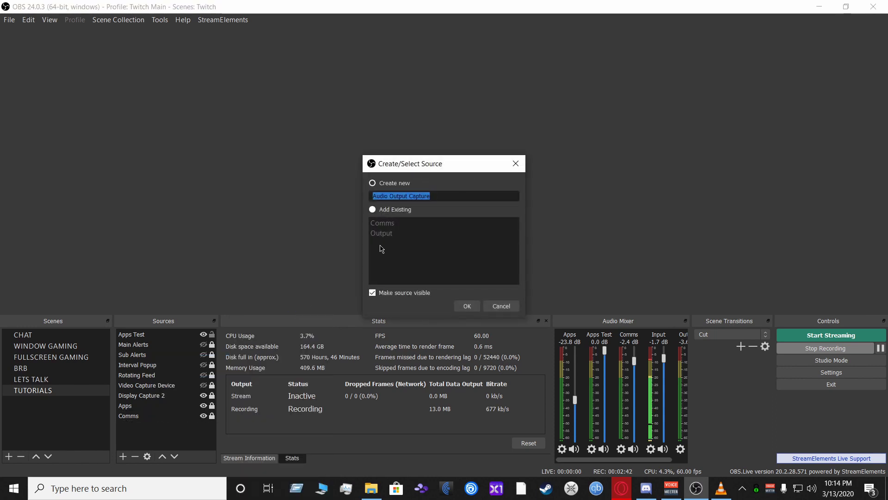
pyautogui.write('comms test')
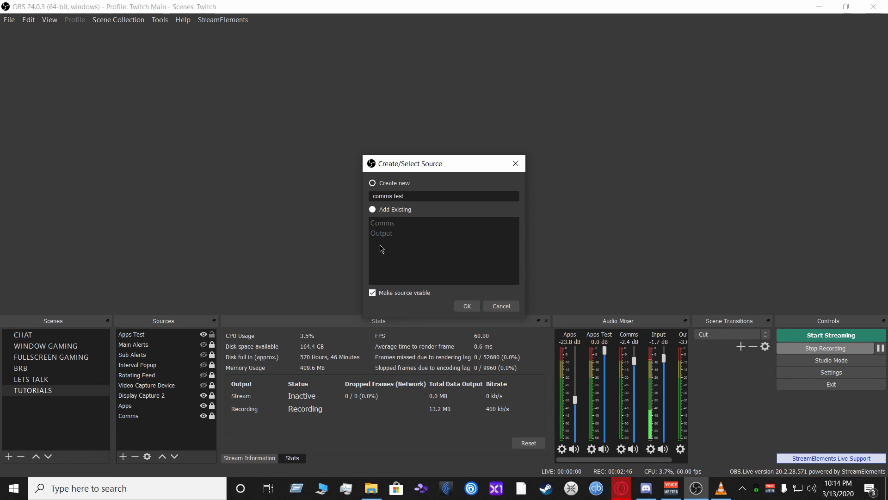
pyautogui.press('Return')
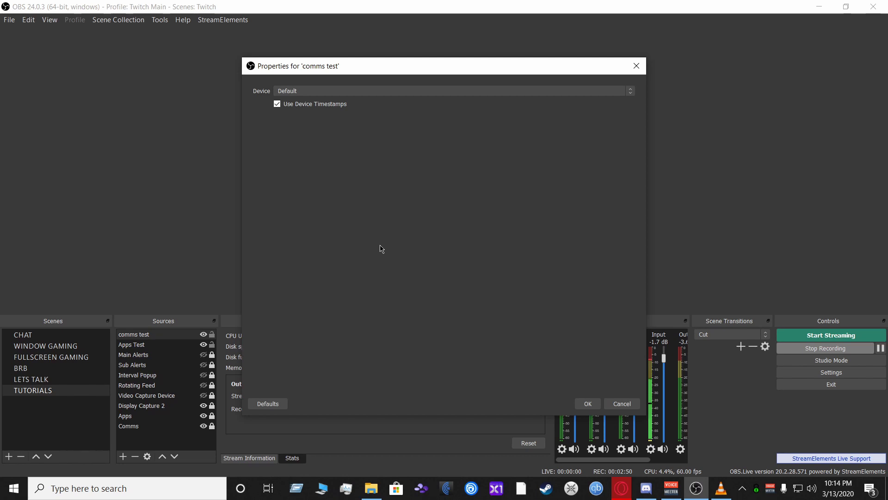
pyautogui.click(347, 92)
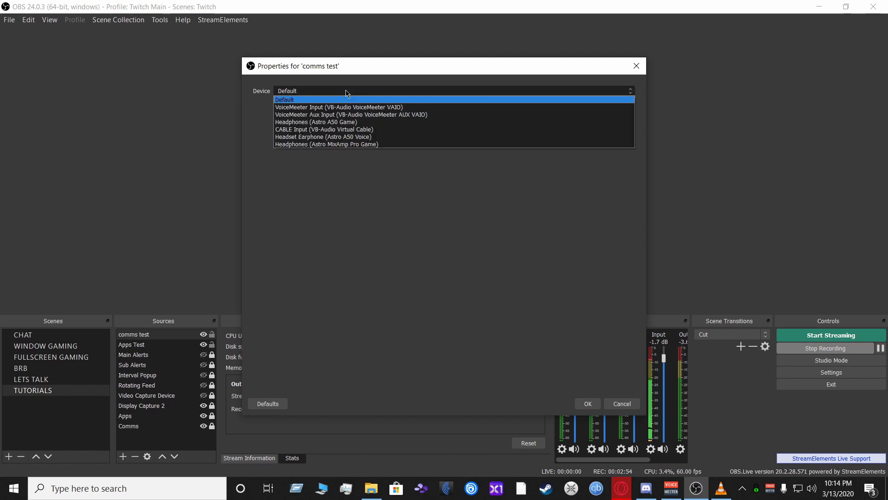
pyautogui.click(347, 116)
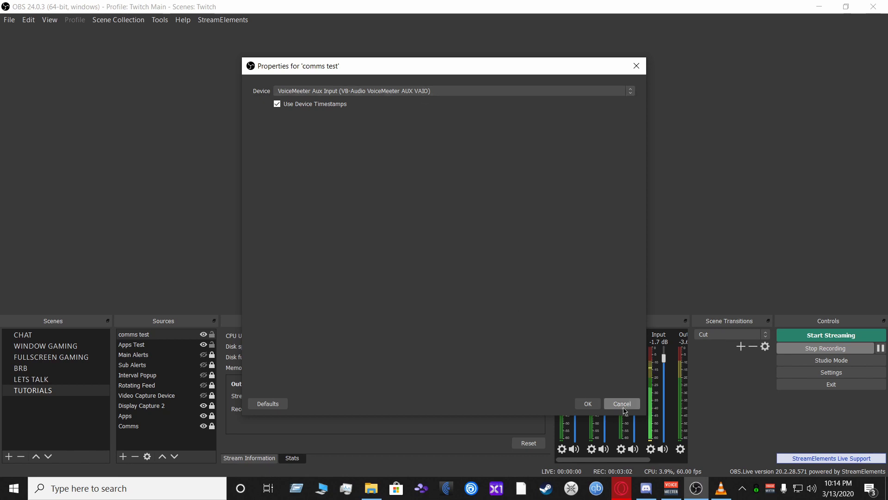
pyautogui.click(588, 404)
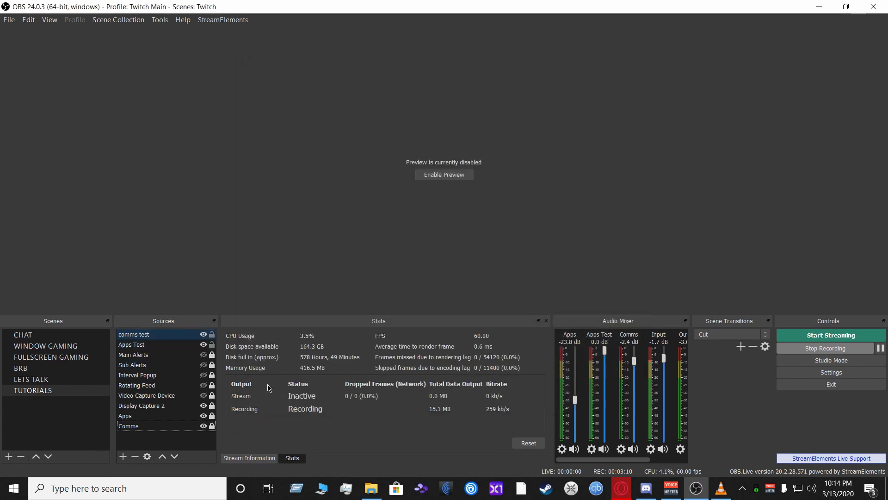
# Review the Limiter settings in the Comms channel's filters and close them.
pyautogui.click(621, 449)
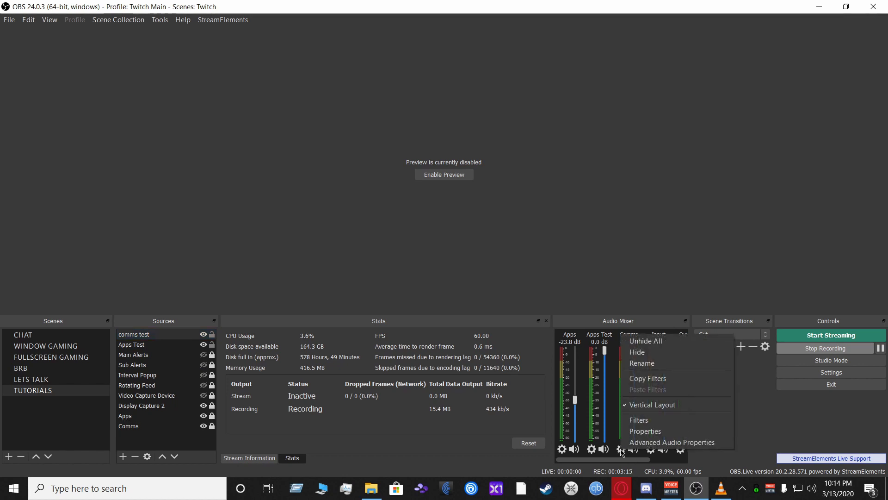
pyautogui.click(639, 420)
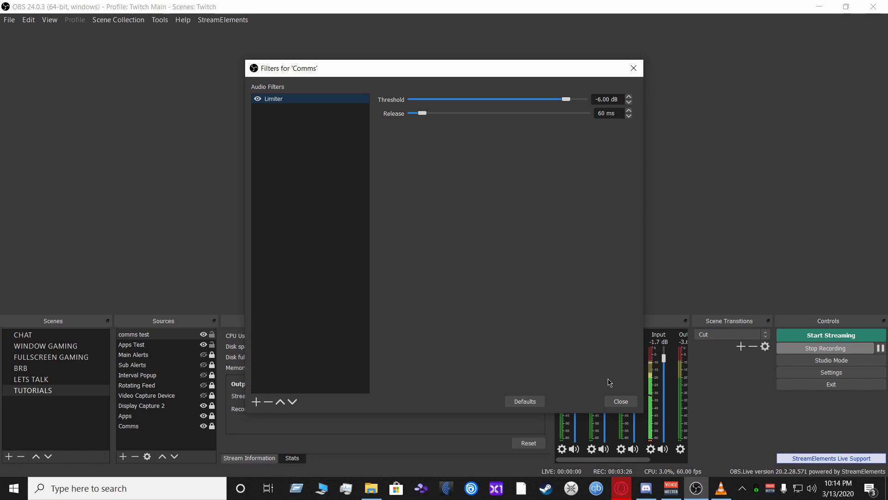
pyautogui.click(620, 401)
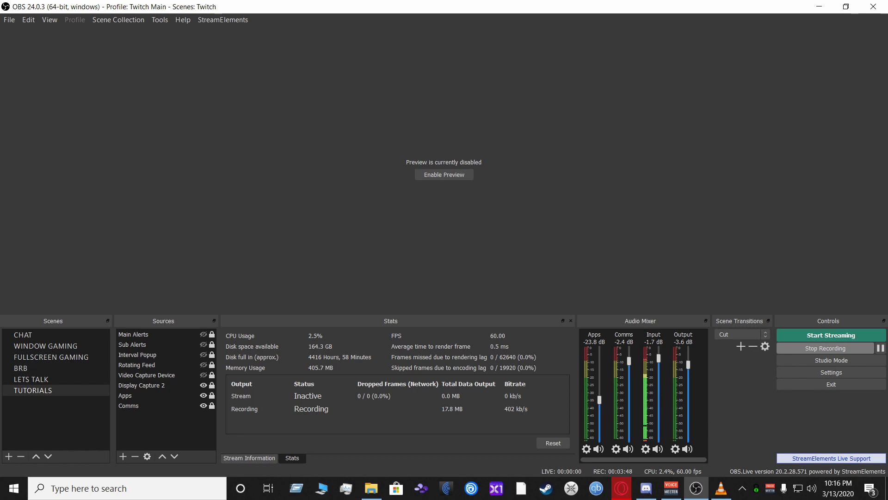
# Switch to VLC and play Patreon Podcast Music.mp3 to check the Apps channel's level in the OBS audio mixer.
pyautogui.hotkey('alt', 'Tab')
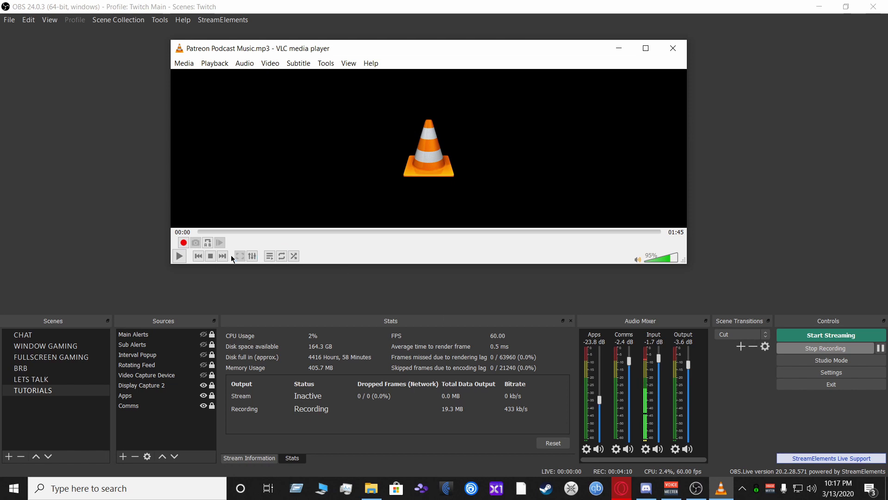
pyautogui.click(179, 256)
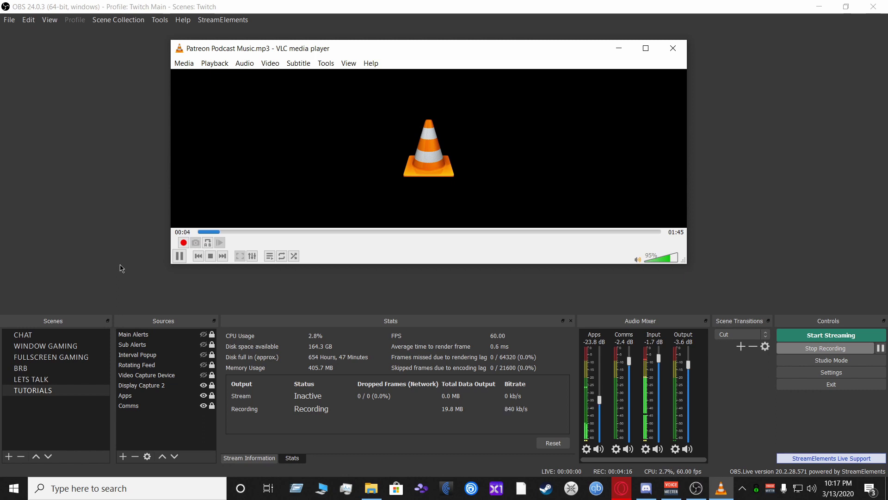
pyautogui.click(178, 267)
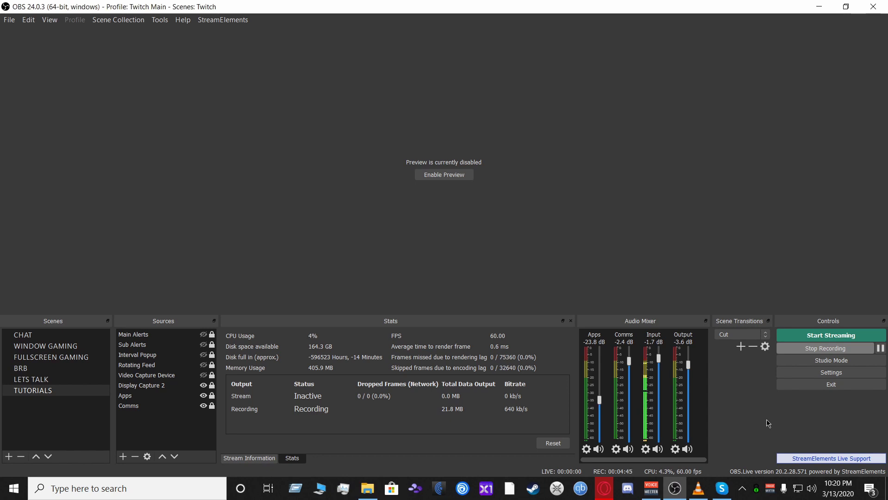
# Switch to Skype and play the test audio through the VoiceMeeter Aux Input speakers to check the Comms channel.
pyautogui.click(725, 493)
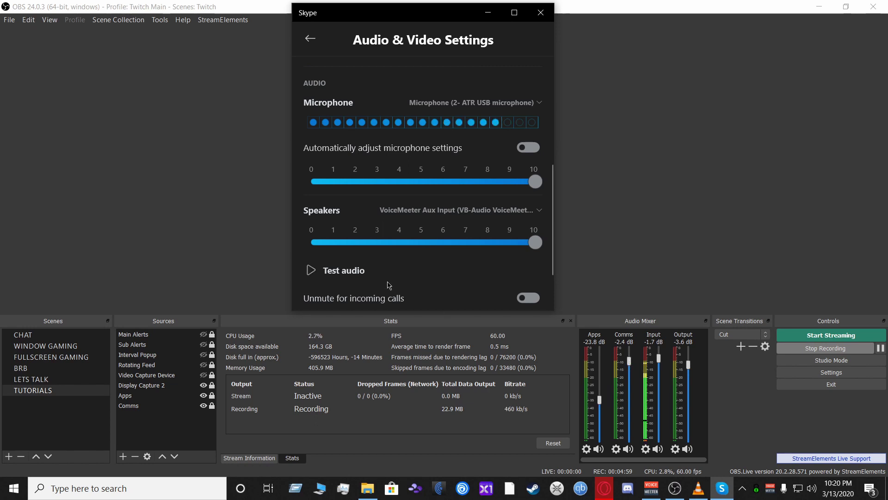
pyautogui.click(334, 275)
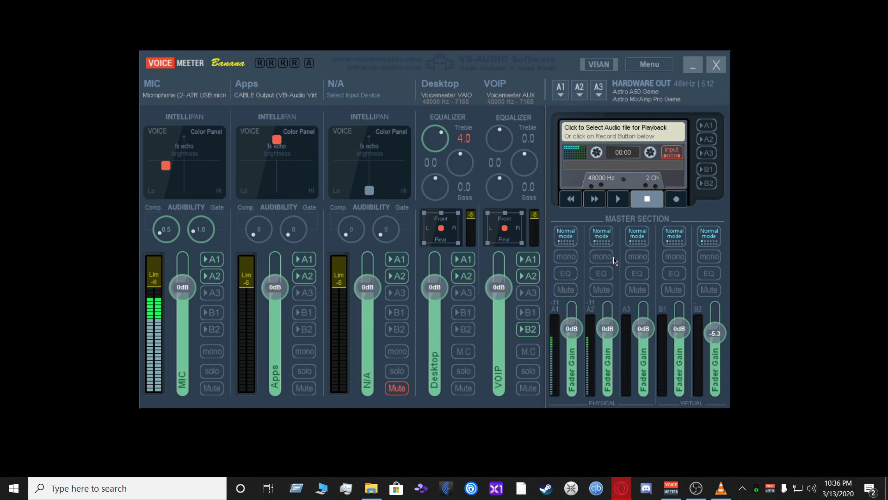
# Review Voicemeeter's recorder options for input arming, target directory and file type, and close them.
pyautogui.rightClick(653, 170)
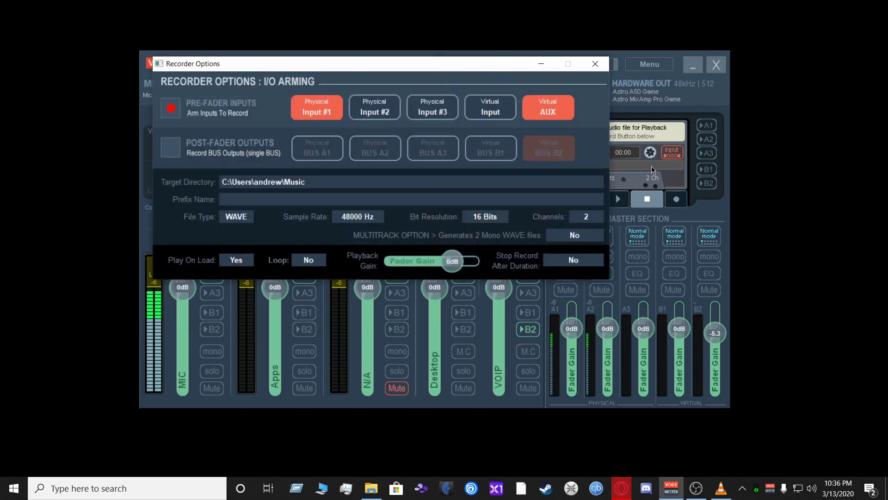
pyautogui.moveTo(465, 65); pyautogui.dragTo(490, 229)
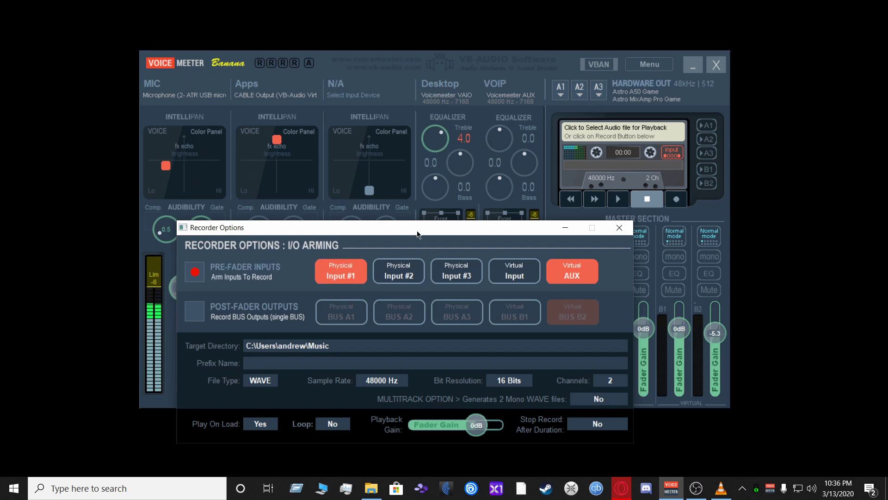
pyautogui.moveTo(417, 234); pyautogui.dragTo(448, 122)
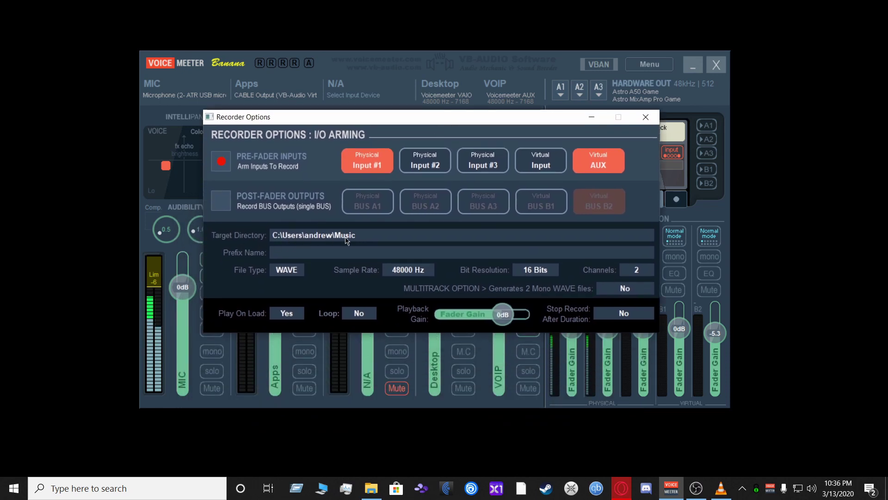
pyautogui.click(290, 273)
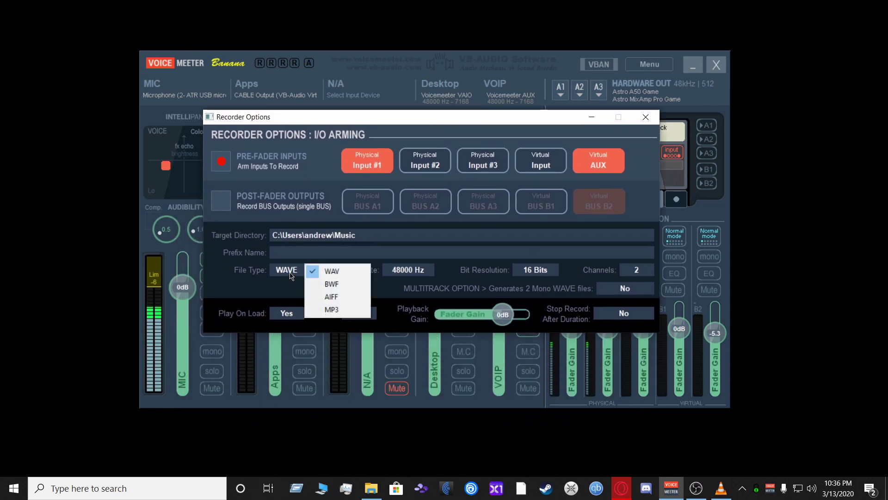
pyautogui.click(265, 286)
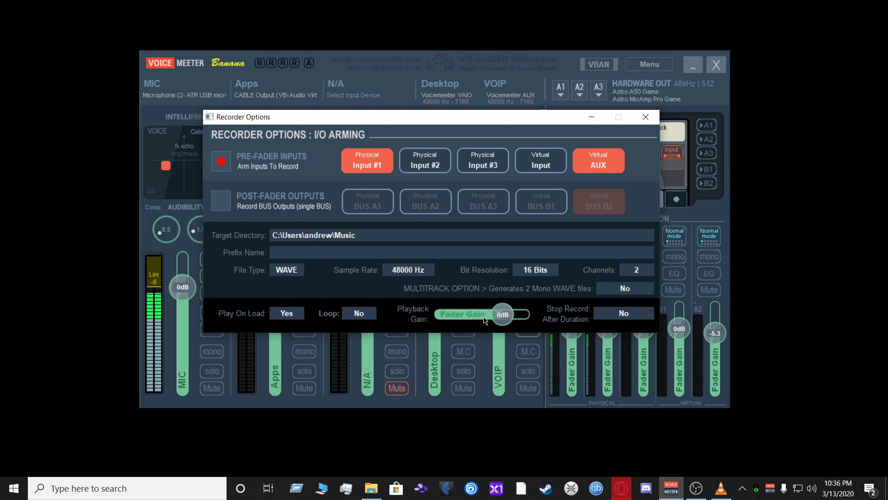
pyautogui.click(646, 118)
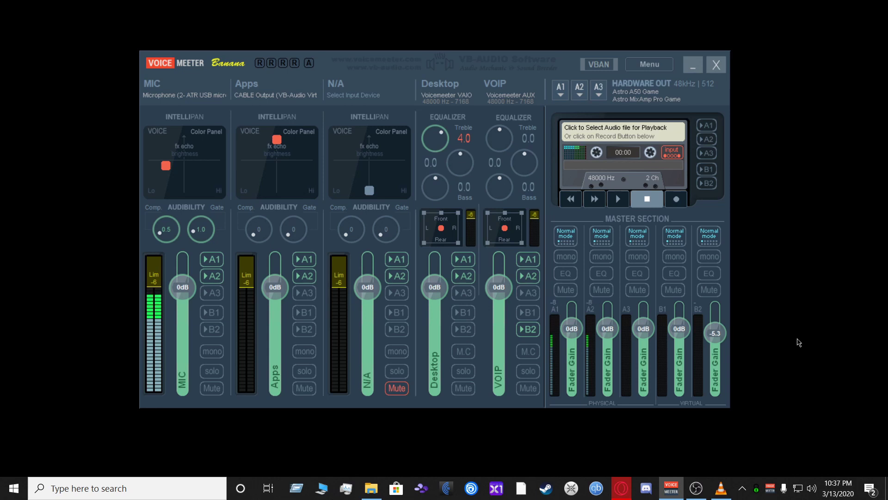
# Record a short clip with the built-in tape recorder, stop it, and eject the cassette to release the audio file.
pyautogui.click(676, 199)
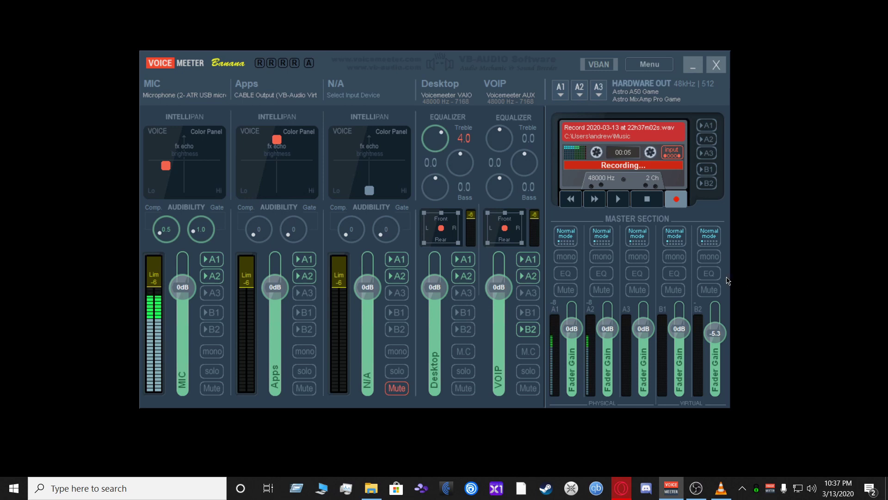
pyautogui.click(650, 203)
pyautogui.click(654, 67)
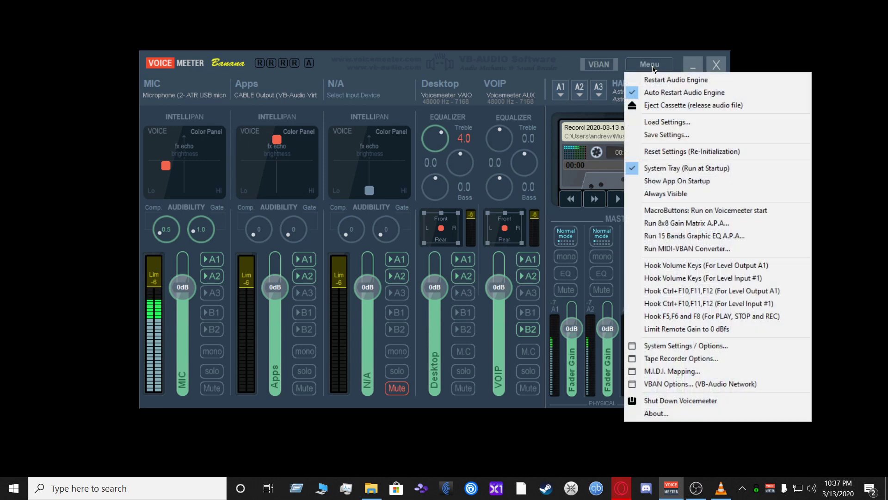
pyautogui.click(695, 109)
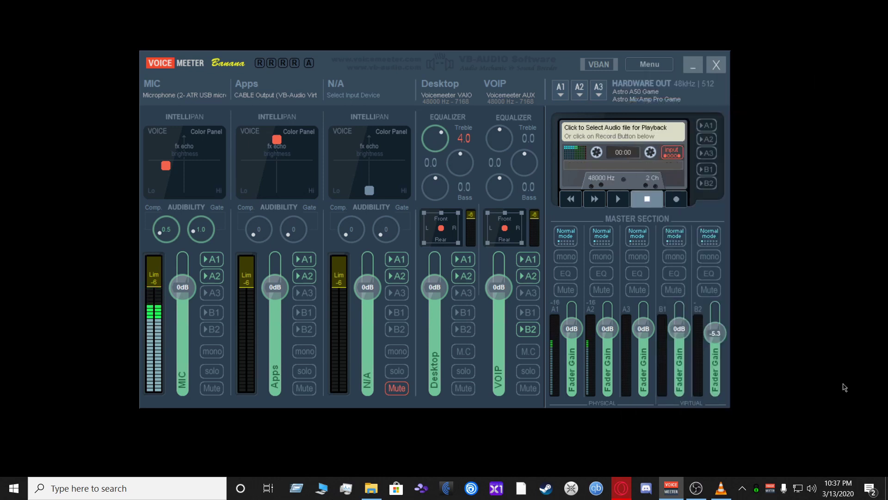